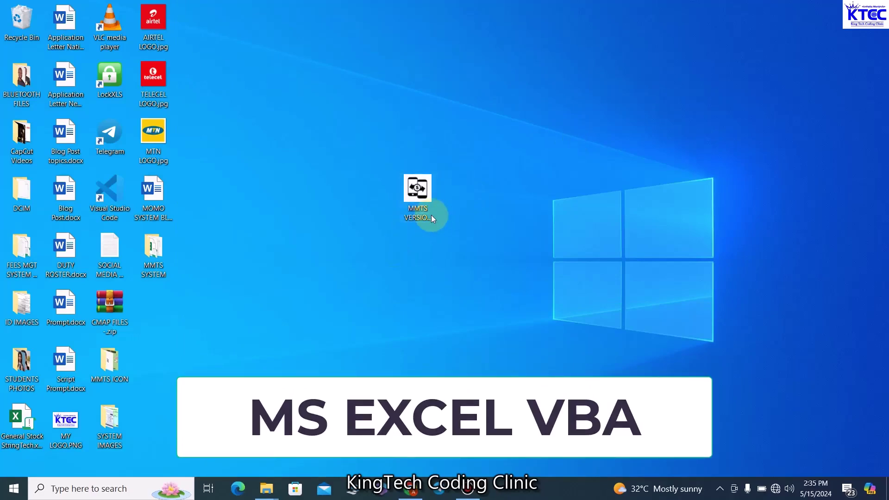
# Step: Refresh the desktop and open the MMTS VERSION 1.0 workbook
pyautogui.rightClick(518, 102)
pyautogui.click(537, 135)
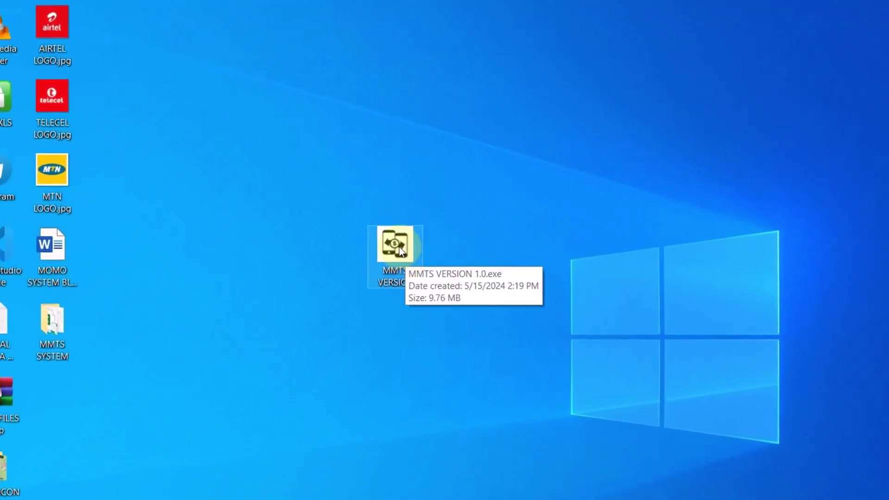
pyautogui.doubleClick(399, 246)
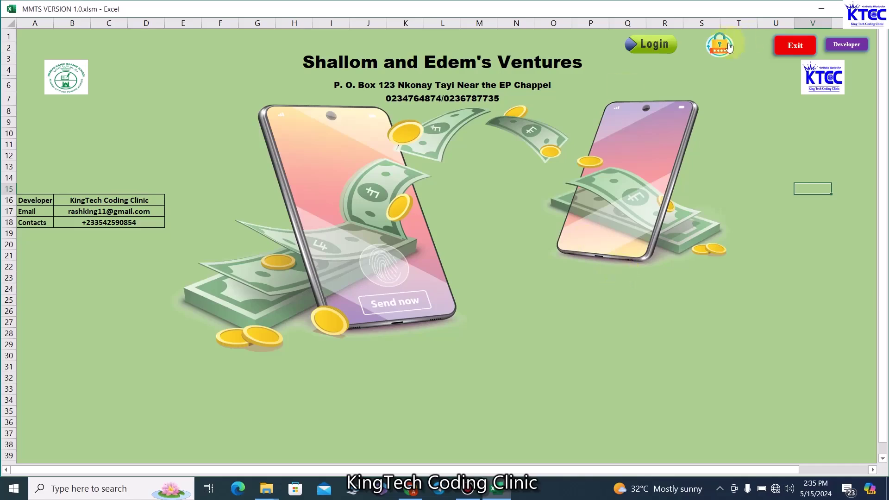
# Step: Open and close the Login form, then the Reset Password form
pyautogui.click(649, 49)
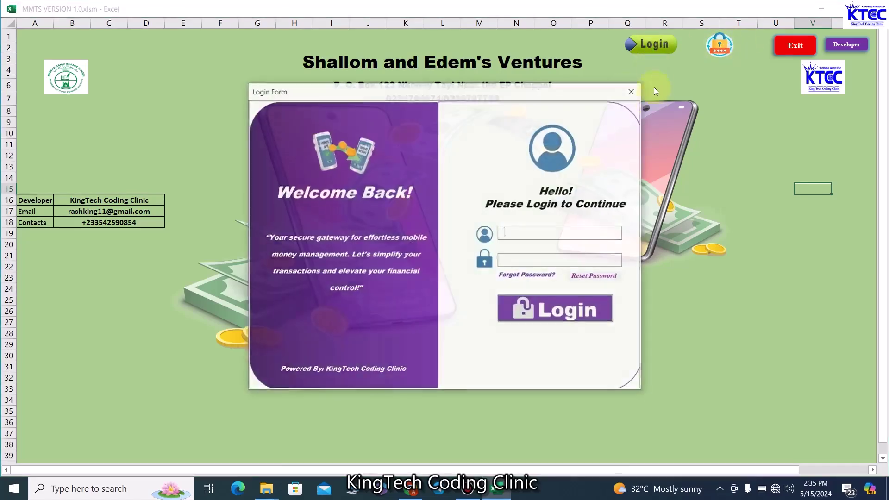
pyautogui.click(637, 90)
pyautogui.click(720, 46)
pyautogui.click(561, 119)
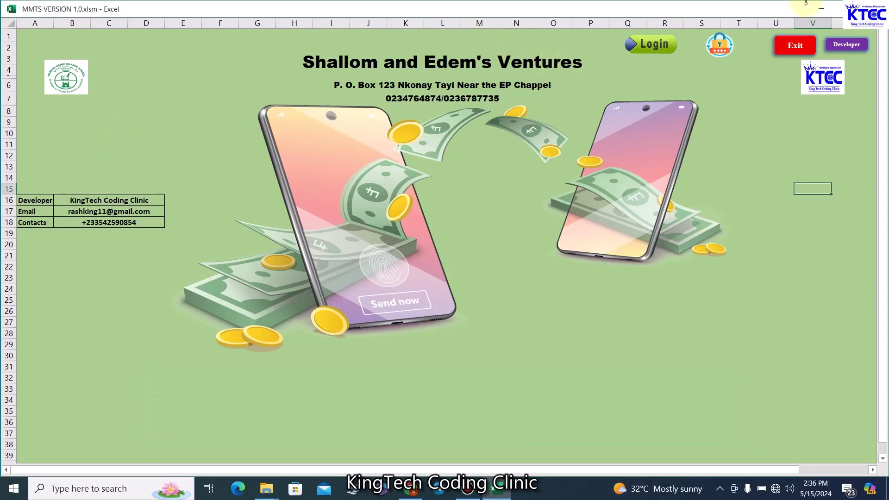
# Step: Log in as admin, log out of the system, and bring the Login form back
pyautogui.click(647, 44)
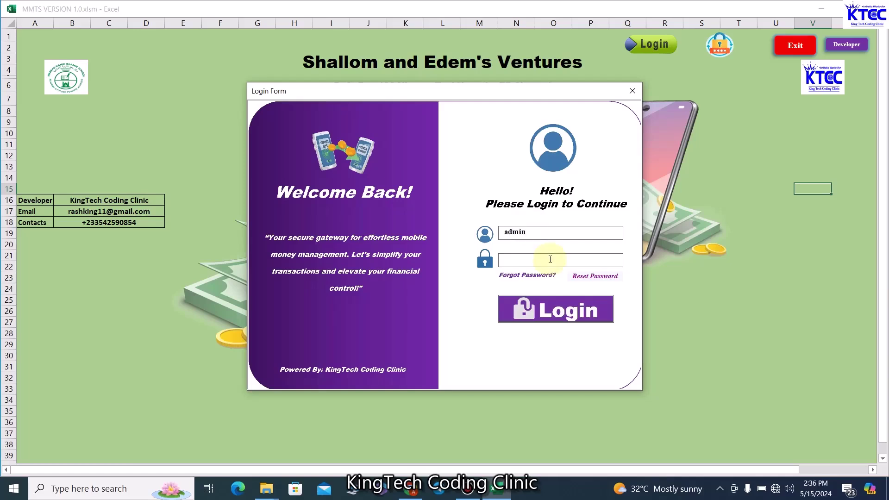
pyautogui.write('a')
pyautogui.click(567, 320)
pyautogui.click(481, 289)
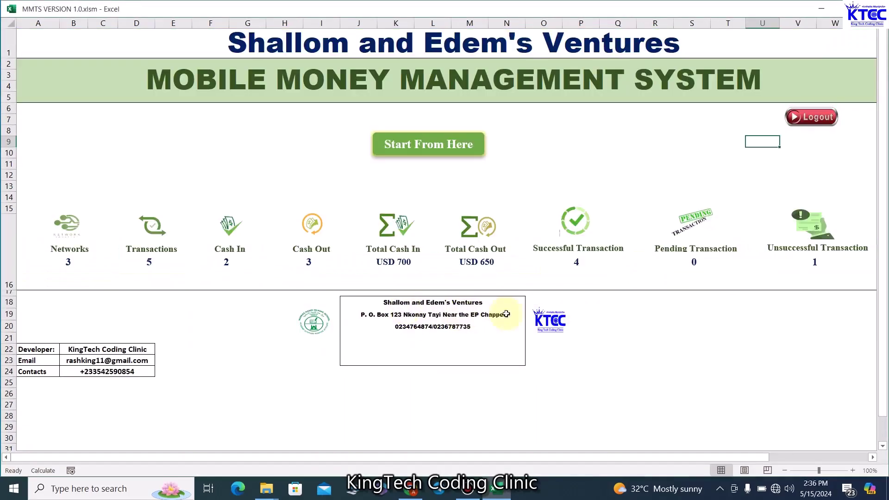
pyautogui.click(796, 116)
pyautogui.click(426, 282)
pyautogui.click(491, 287)
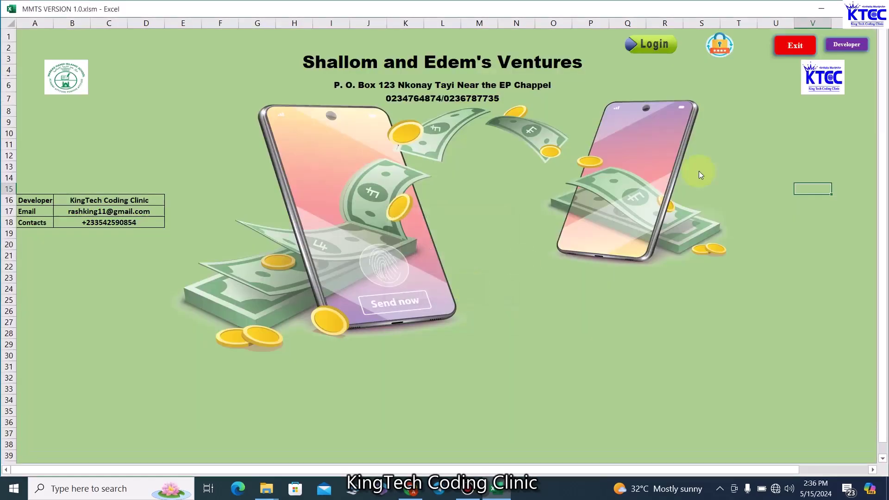
pyautogui.click(651, 44)
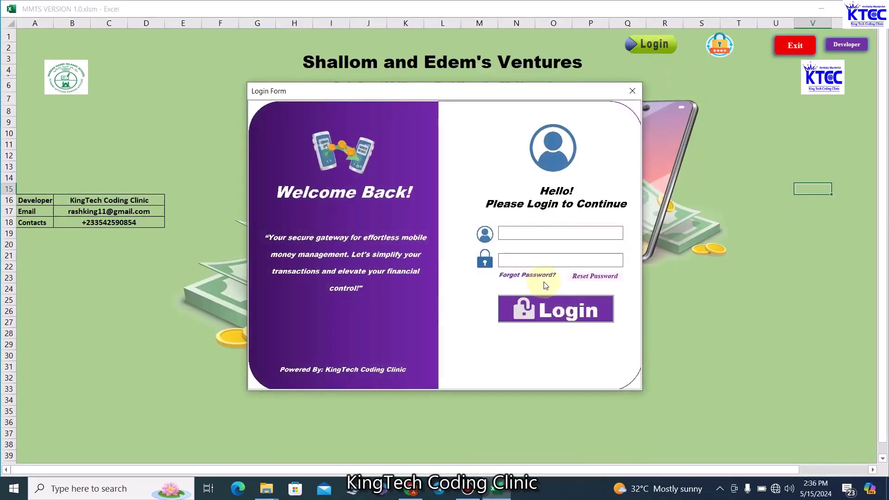
# Step: Reset the admin account's password, entering the new password and its confirmation
pyautogui.click(594, 277)
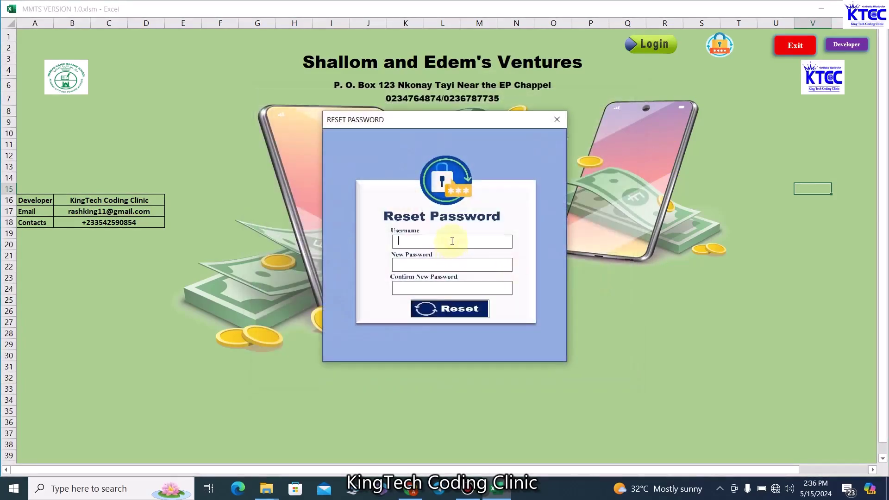
pyautogui.click(452, 241)
pyautogui.write('adm')
pyautogui.write('1234')
pyautogui.click(423, 287)
pyautogui.write('1234')
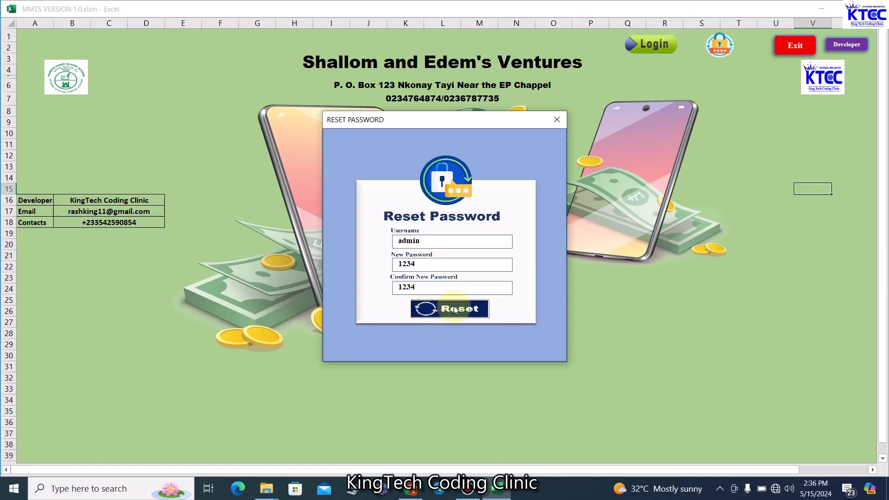
pyautogui.click(455, 309)
pyautogui.click(486, 283)
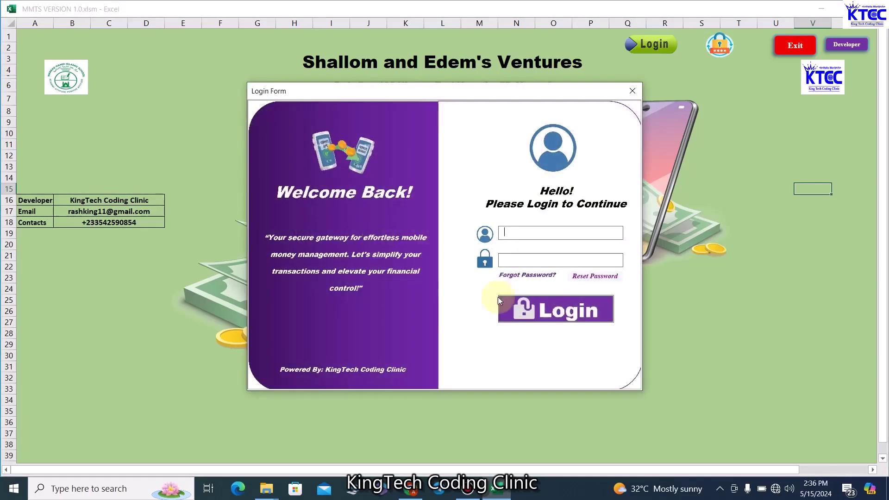
# Step: Log in as admin using the newly set password
pyautogui.write('admin')
pyautogui.click(505, 260)
pyautogui.write('12345')
pyautogui.click(528, 309)
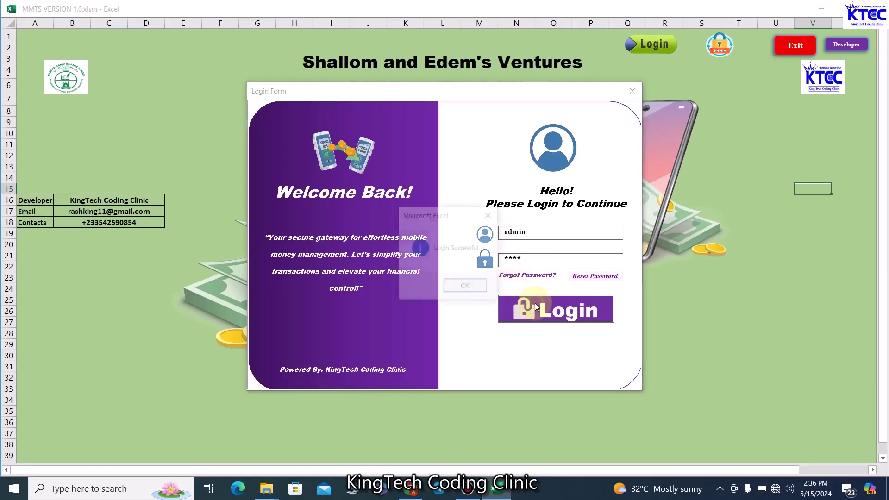
pyautogui.click(478, 290)
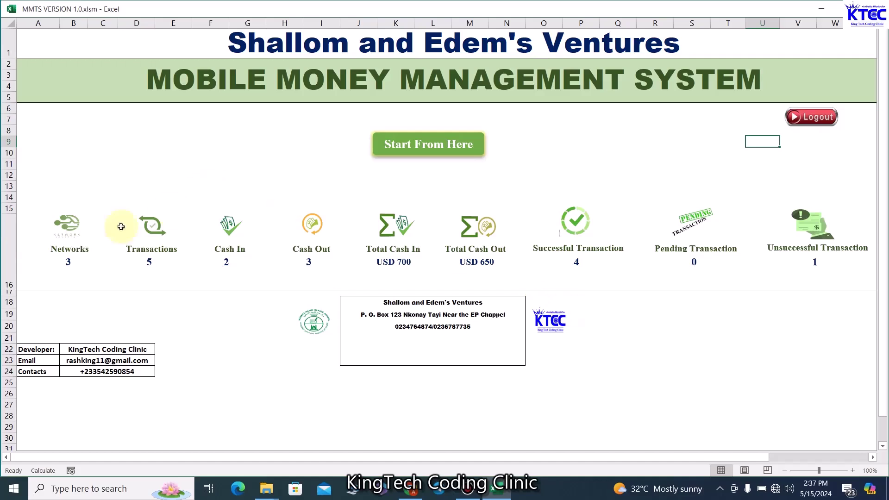
# Step: Open the DASHBOARD form showing 4 successful, 0 pending and 1 unsuccessful transaction
pyautogui.moveTo(17, 241)
pyautogui.click(434, 144)
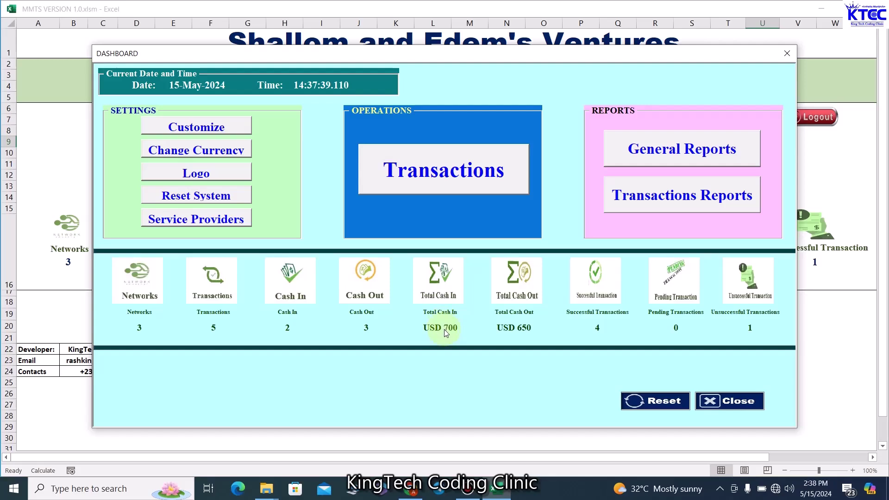
# Step: Change the system currency to GHC and refresh the dashboard totals to GHC 700 and GHC 650
pyautogui.click(197, 150)
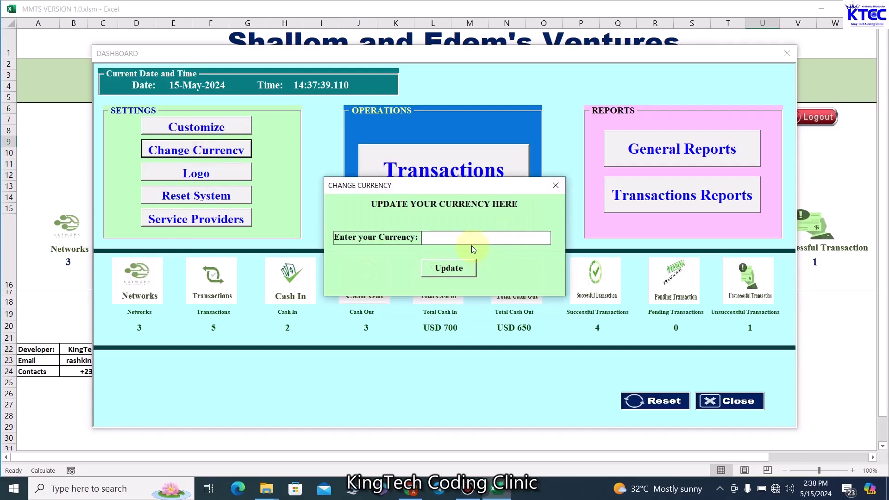
pyautogui.write('GHC')
pyautogui.click(448, 273)
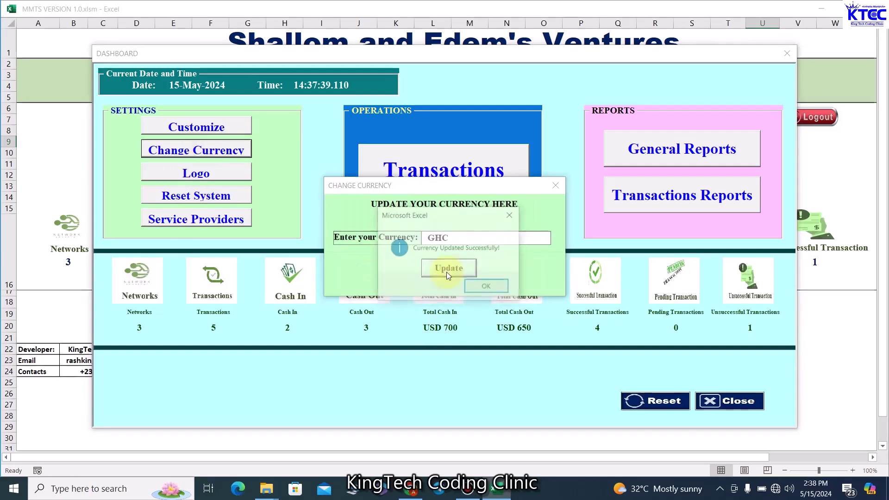
pyautogui.click(489, 284)
pyautogui.click(555, 185)
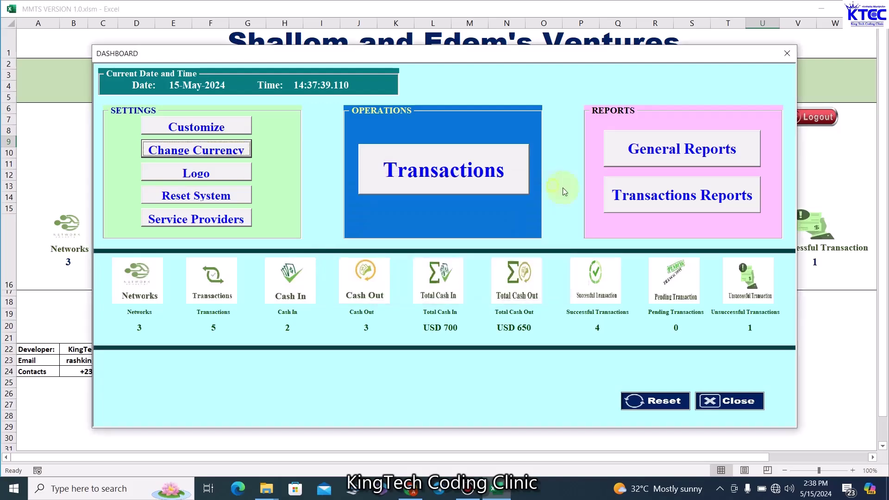
pyautogui.click(665, 401)
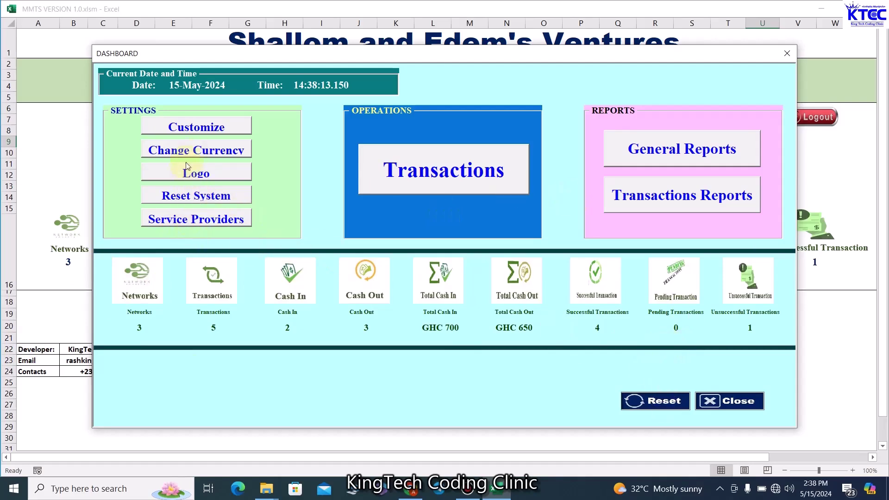
# Step: Confirm a full system reset, refresh the dashboard to zero counts, and close the DASHBOARD form
pyautogui.click(189, 196)
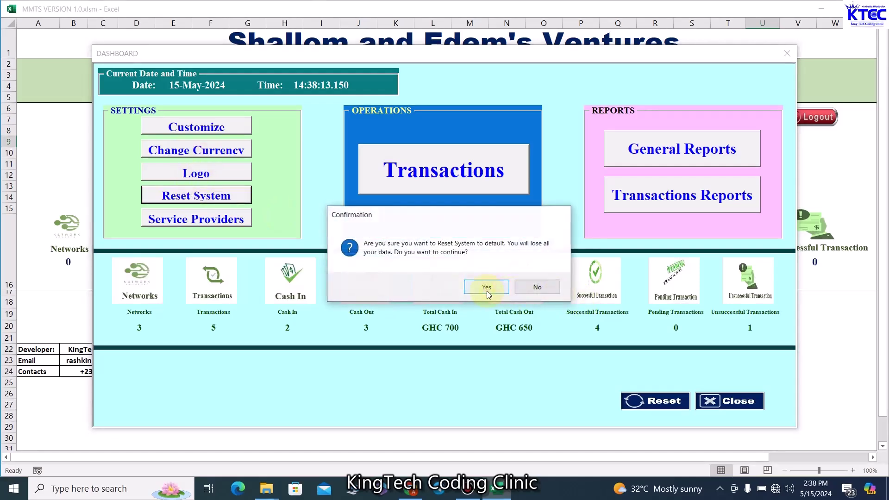
pyautogui.click(506, 295)
pyautogui.click(521, 288)
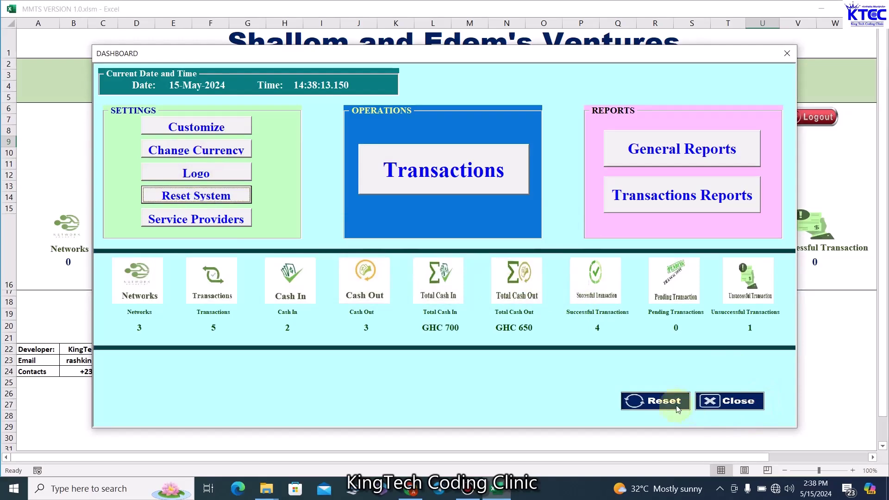
pyautogui.click(663, 401)
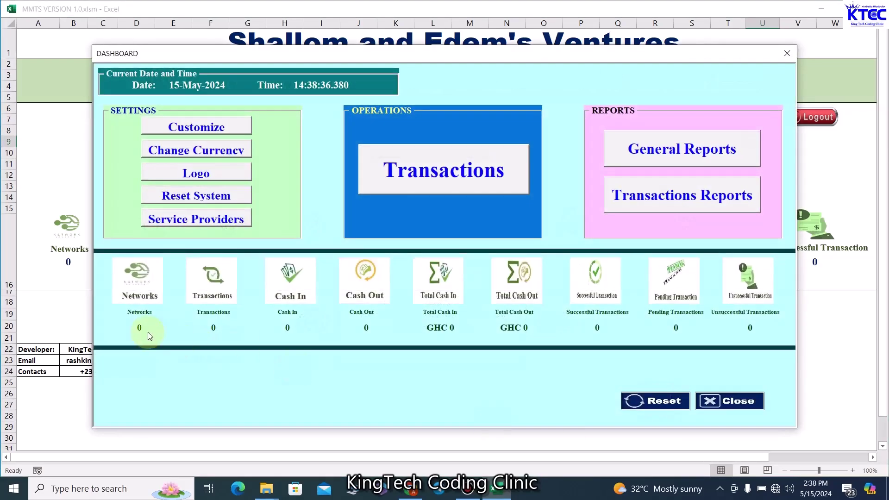
pyautogui.click(787, 53)
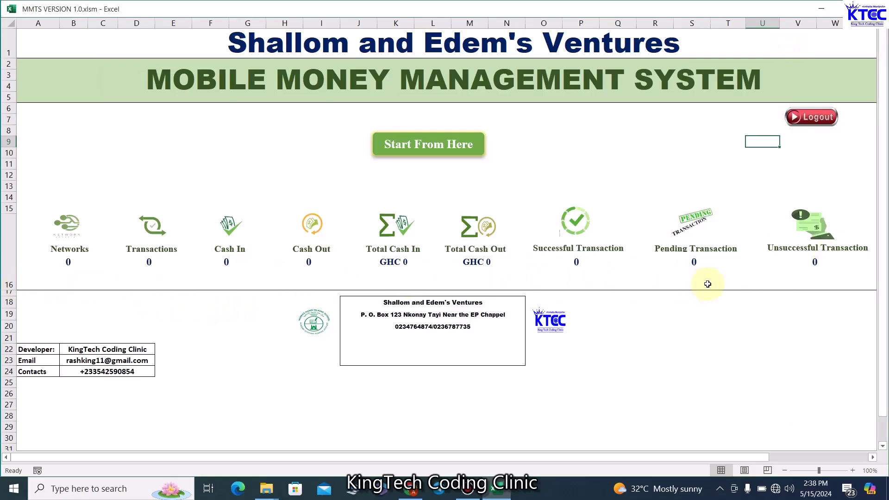
# Step: Save business name KTCC MOMO JOINT, address KTCC @ HOME and two contact numbers
pyautogui.click(431, 149)
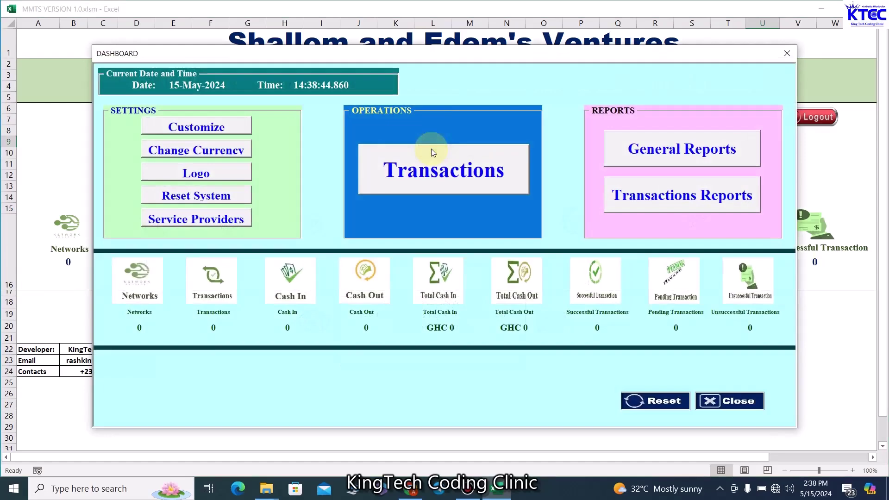
pyautogui.click(216, 129)
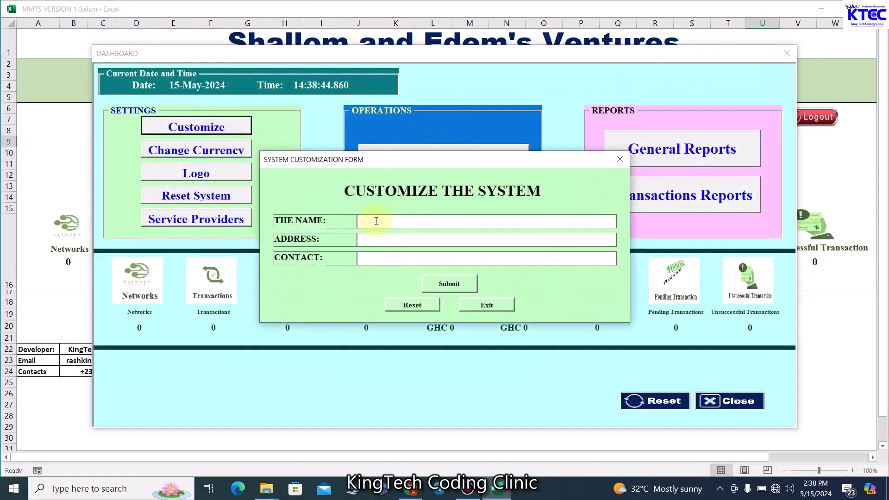
pyautogui.write('KTCC MOMO JOINT')
pyautogui.click(381, 238)
pyautogui.write('KTCC @ HOME')
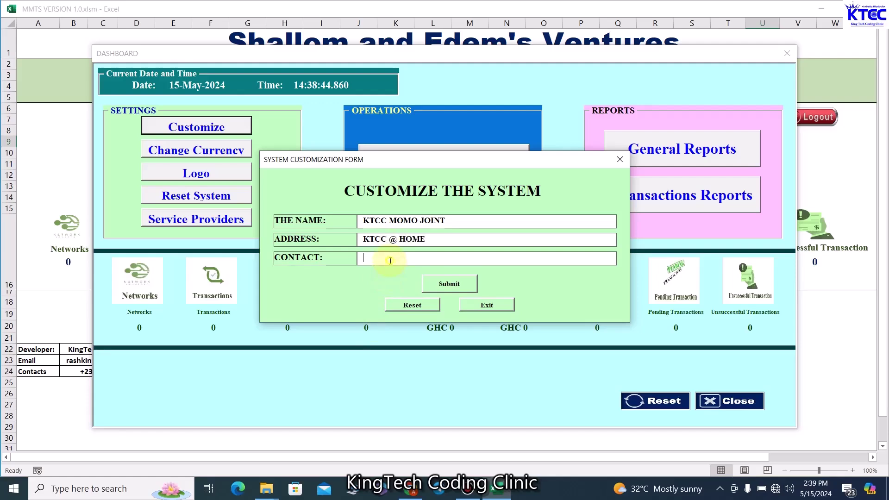
pyautogui.write('+122225353553')
pyautogui.write('/ +2626262662762')
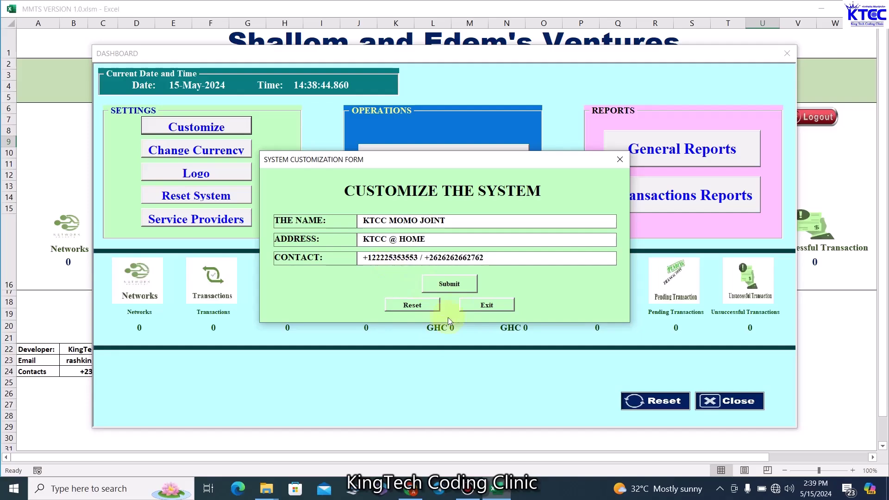
pyautogui.click(450, 284)
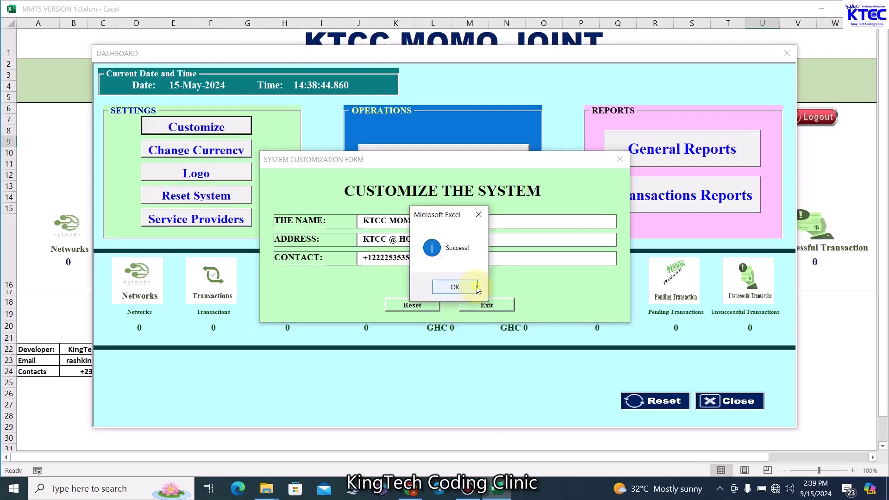
pyautogui.click(477, 288)
pyautogui.moveTo(445, 53); pyautogui.dragTo(468, 95)
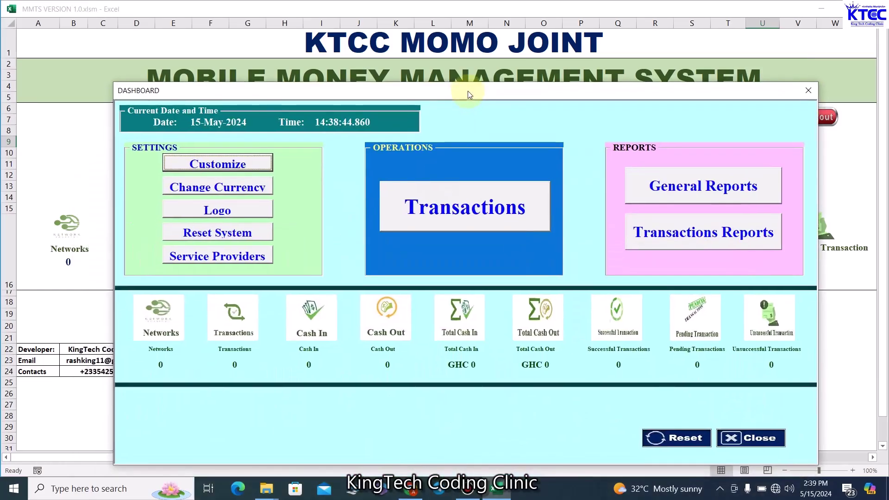
# Step: Upload MY LOGO.PNG from the Desktop as the system logo and confirm the upload
pyautogui.click(221, 215)
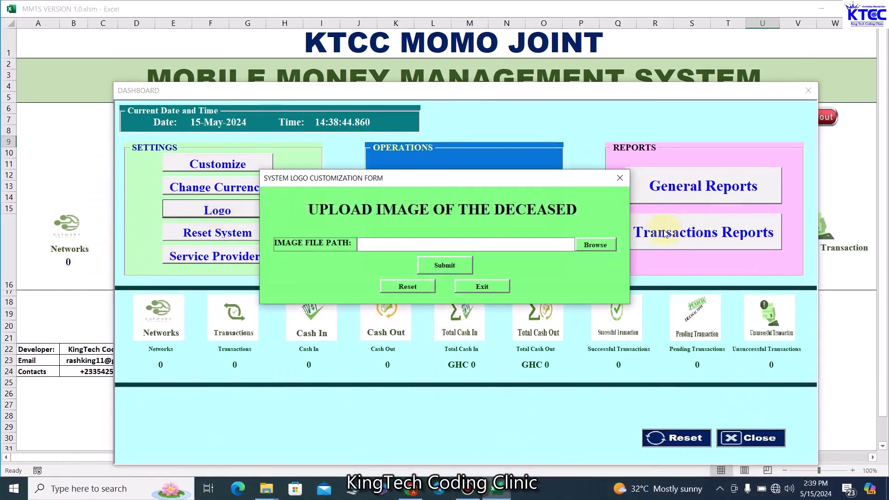
pyautogui.click(596, 245)
pyautogui.click(324, 261)
pyautogui.scroll(-2, 463, 315)
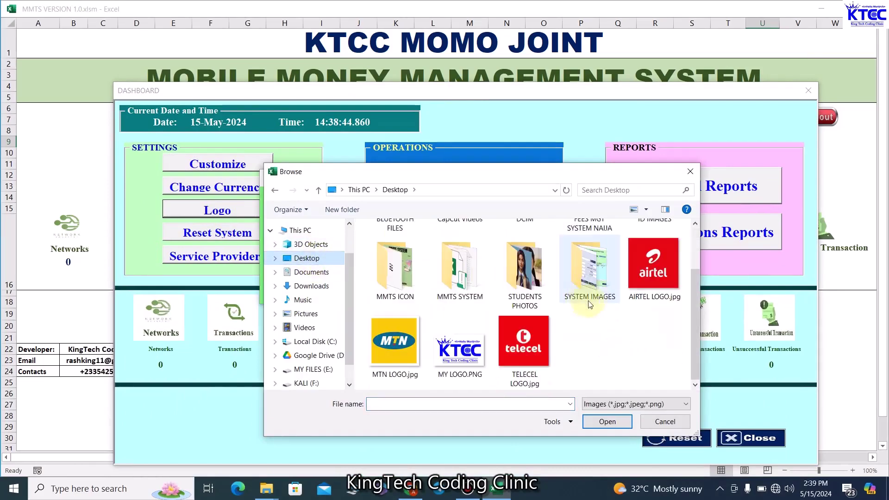
pyautogui.click(460, 347)
pyautogui.click(599, 422)
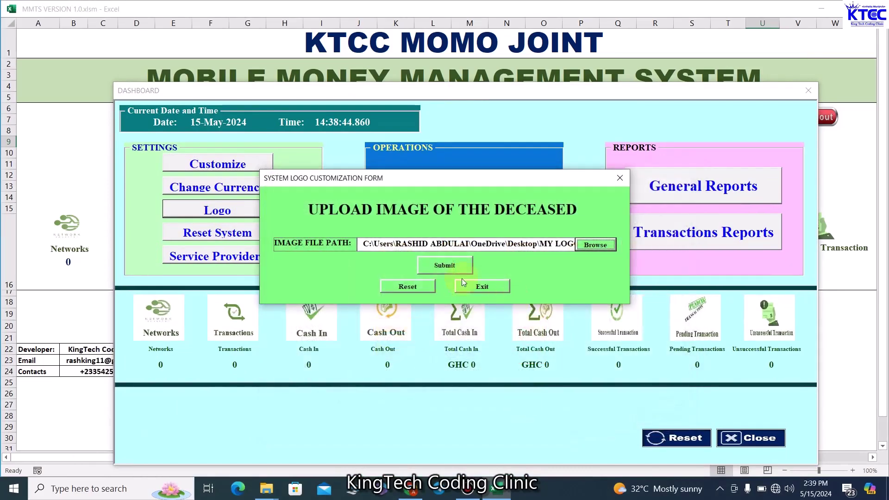
pyautogui.click(445, 266)
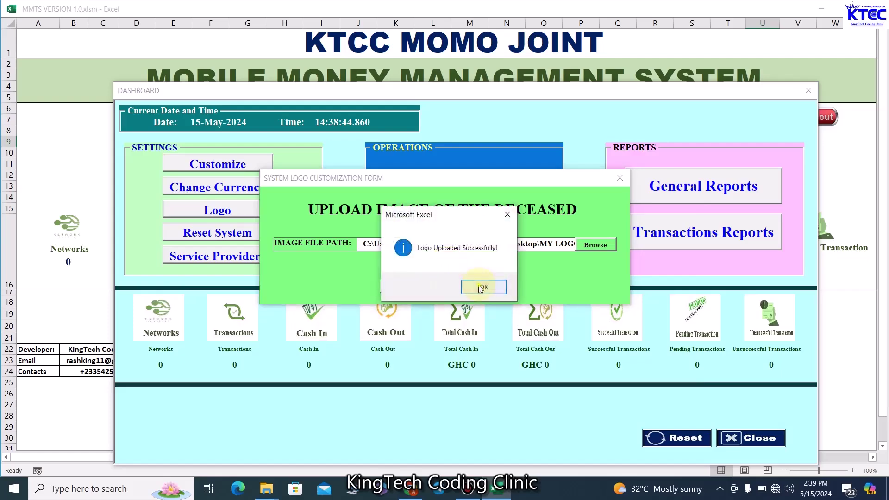
pyautogui.click(480, 341)
pyautogui.moveTo(538, 92); pyautogui.dragTo(504, 77)
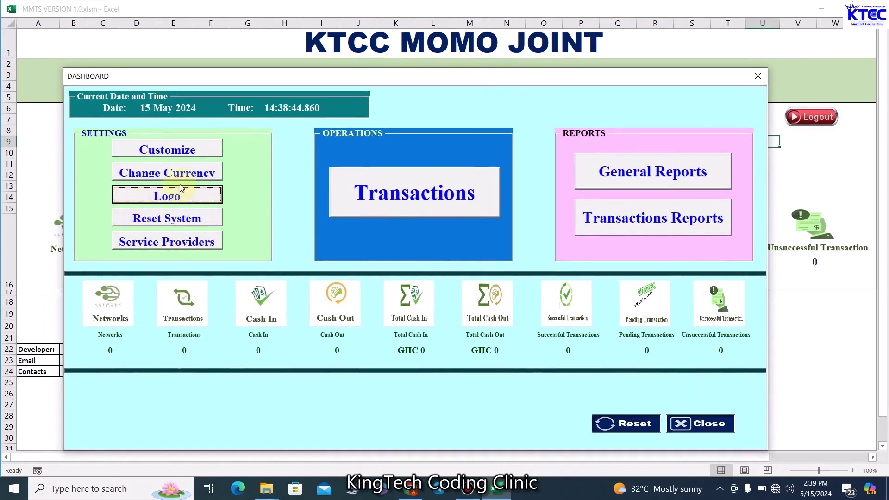
pyautogui.click(188, 173)
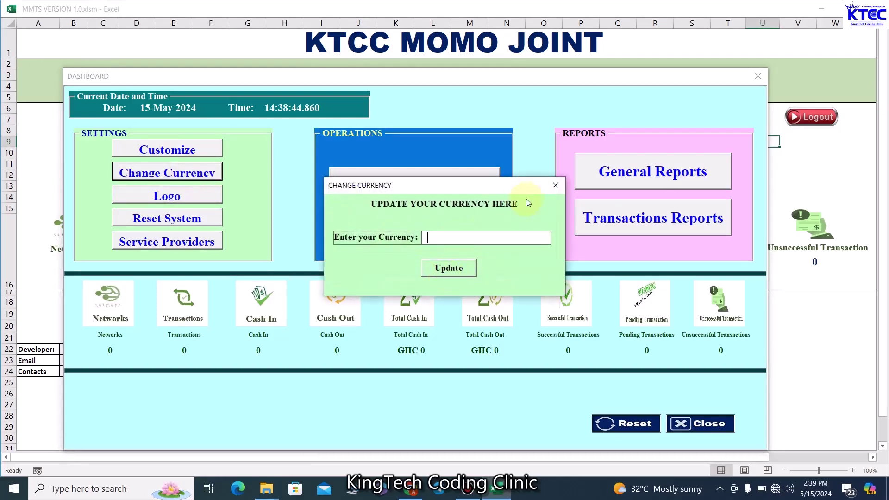
pyautogui.click(555, 185)
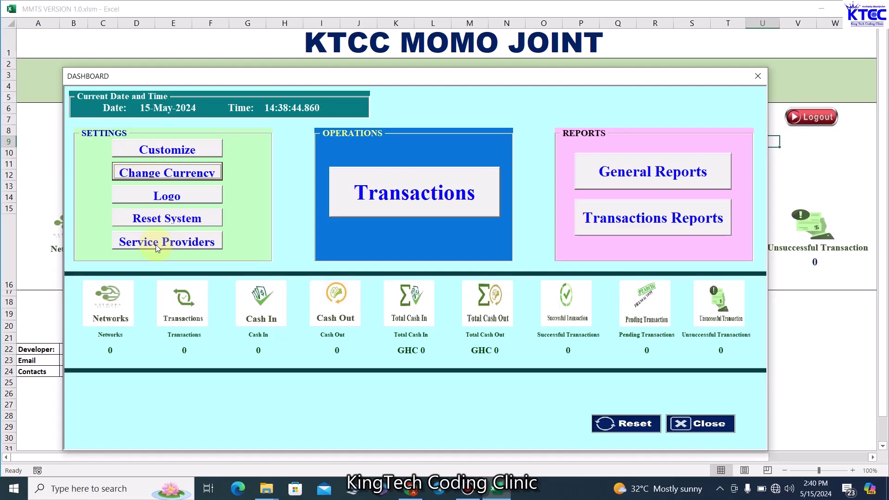
# Step: Save MTN as a service provider with the MTN LOGO.jpg logo
pyautogui.click(155, 244)
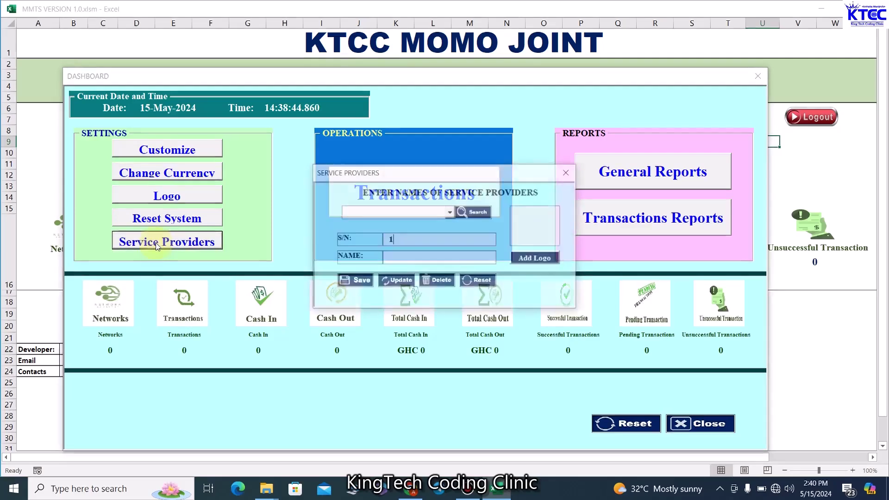
pyautogui.click(399, 261)
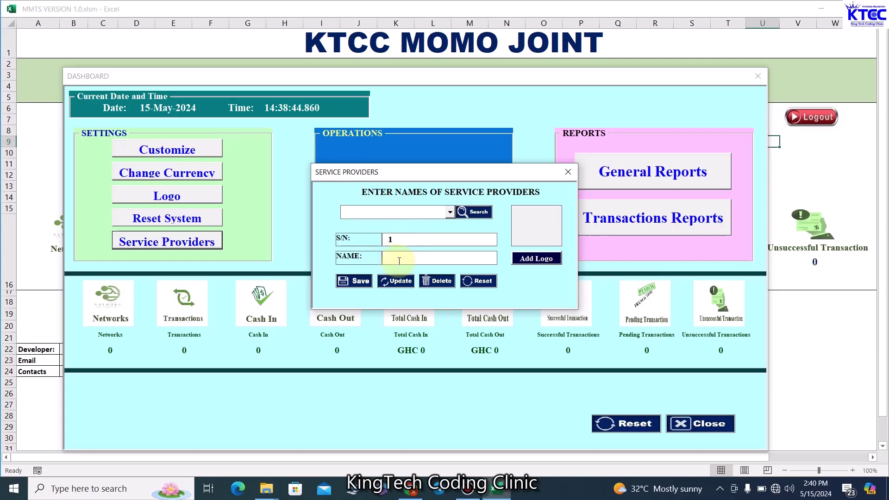
pyautogui.write('MTN')
pyautogui.click(549, 259)
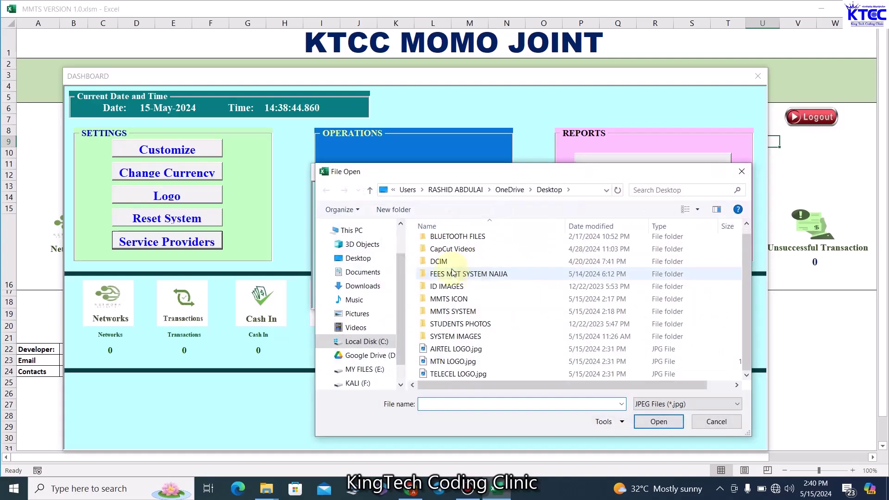
pyautogui.click(358, 257)
pyautogui.scroll(-2, 469, 324)
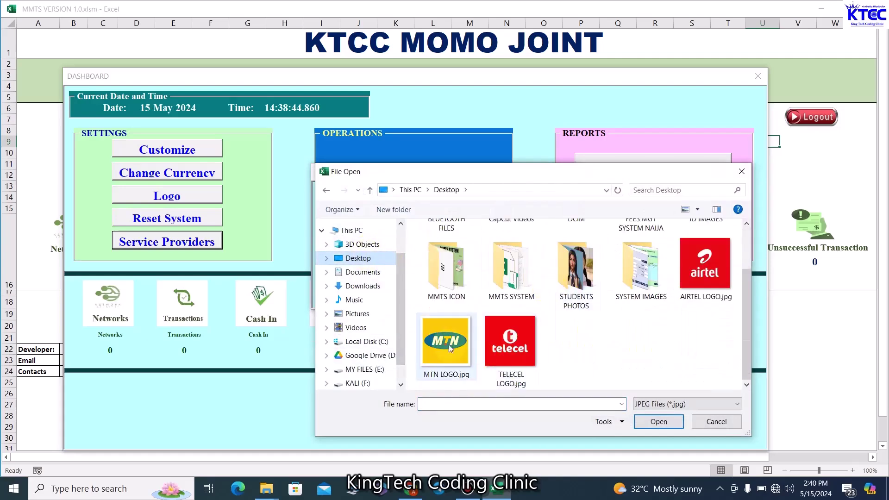
pyautogui.click(469, 353)
pyautogui.click(658, 421)
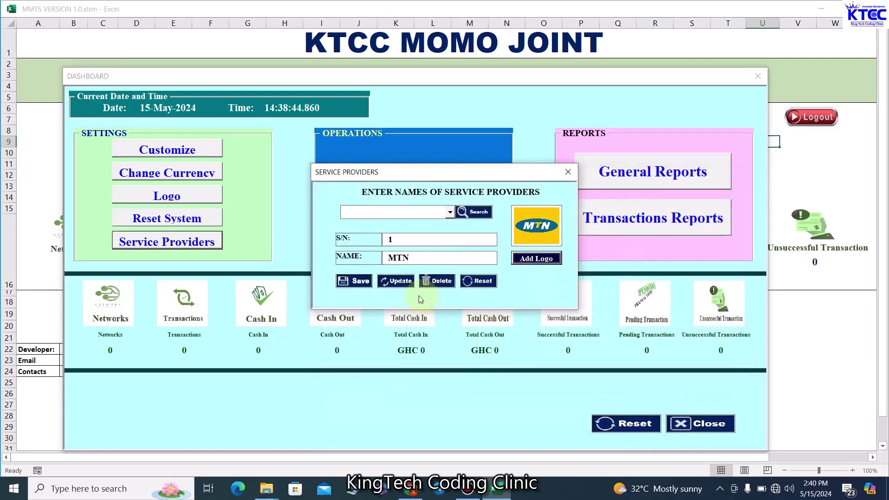
pyautogui.click(357, 281)
pyautogui.click(479, 283)
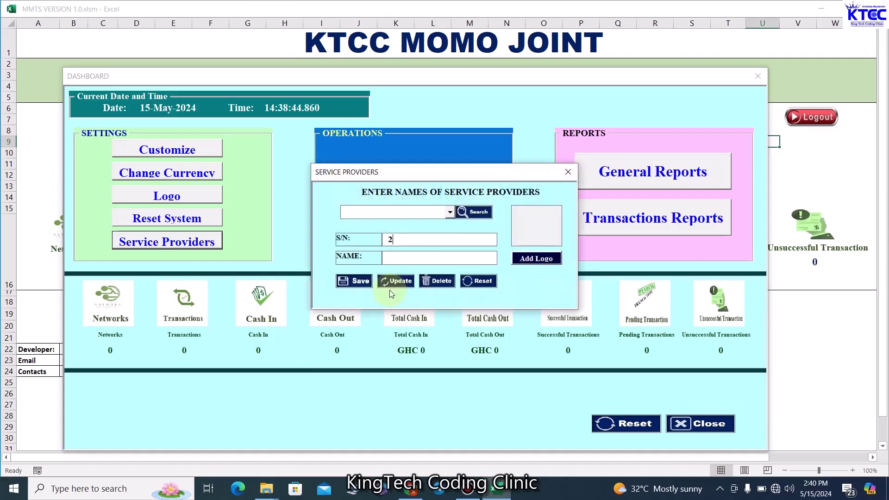
# Step: Look up MTN from the saved providers list, then clear the form
pyautogui.click(449, 212)
pyautogui.click(397, 224)
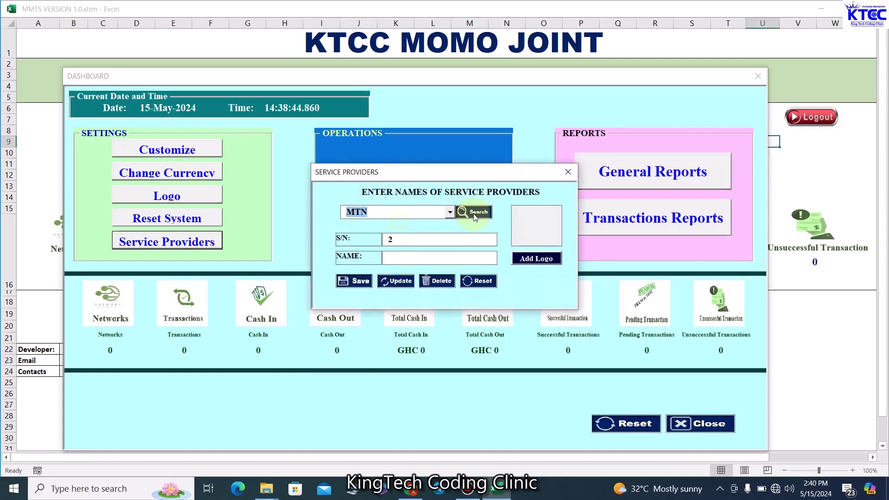
pyautogui.click(473, 217)
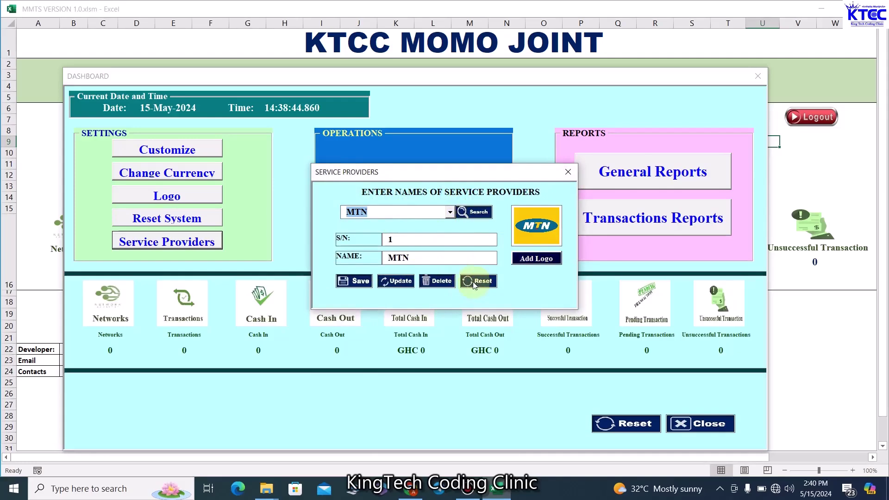
pyautogui.click(478, 281)
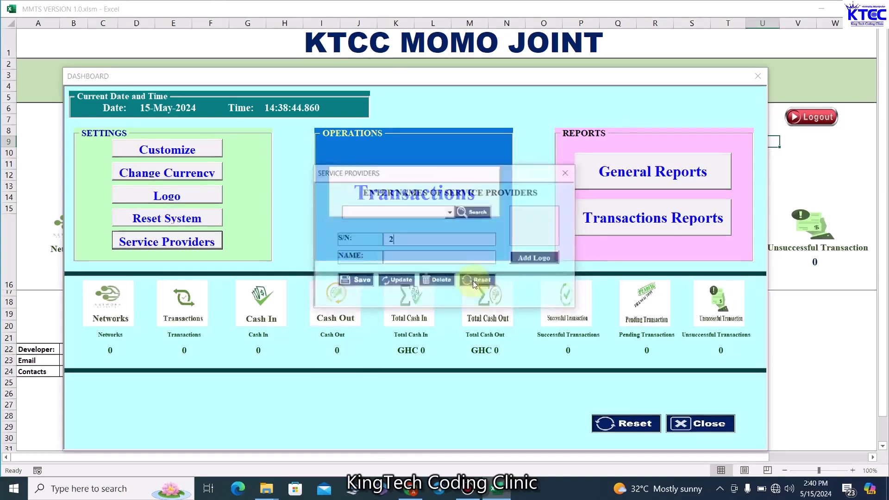
# Step: Save TELECEL as a service provider with the TELECEL LOGO.jpg logo
pyautogui.click(412, 261)
pyautogui.write('T')
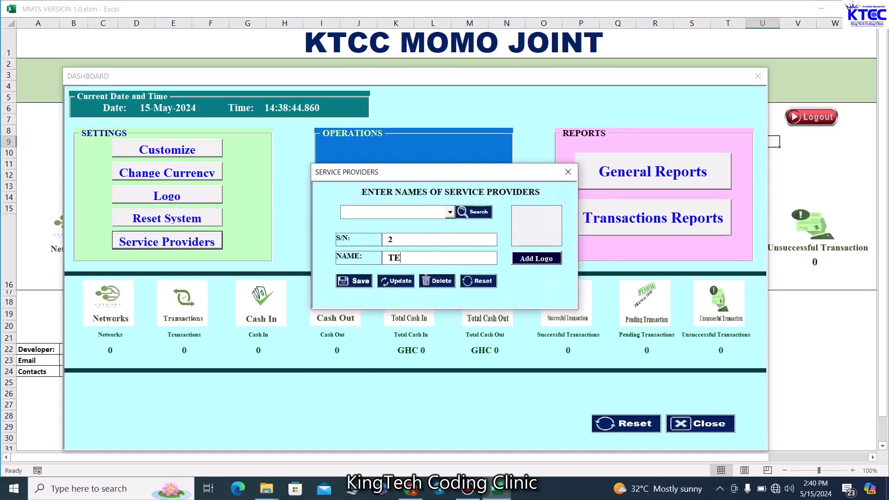
pyautogui.write('ELECEL')
pyautogui.click(536, 260)
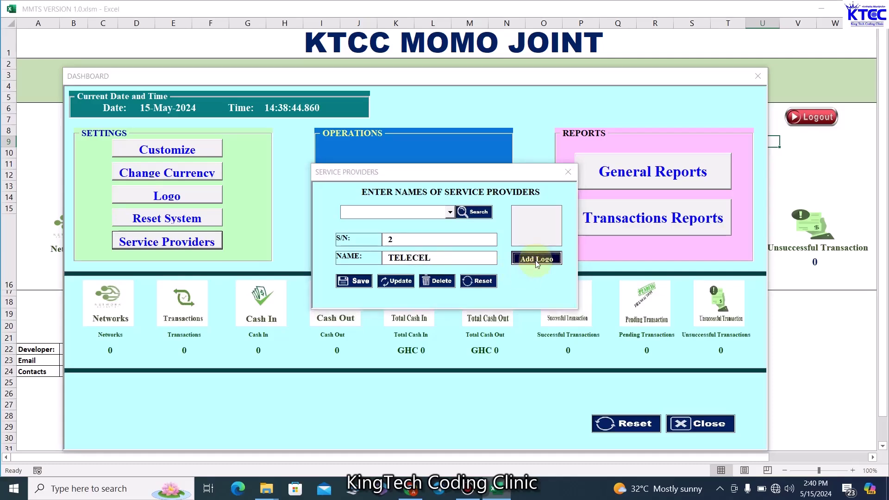
pyautogui.click(358, 258)
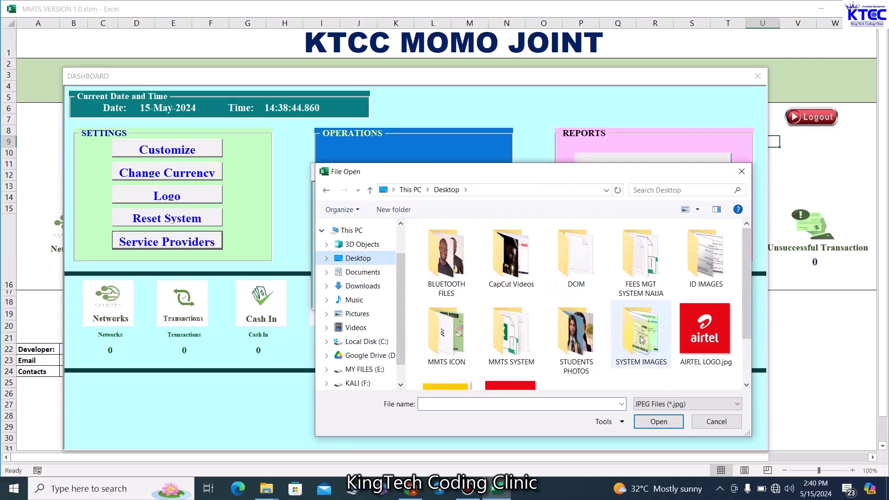
pyautogui.scroll(-2, 713, 339)
pyautogui.click(511, 340)
pyautogui.click(658, 421)
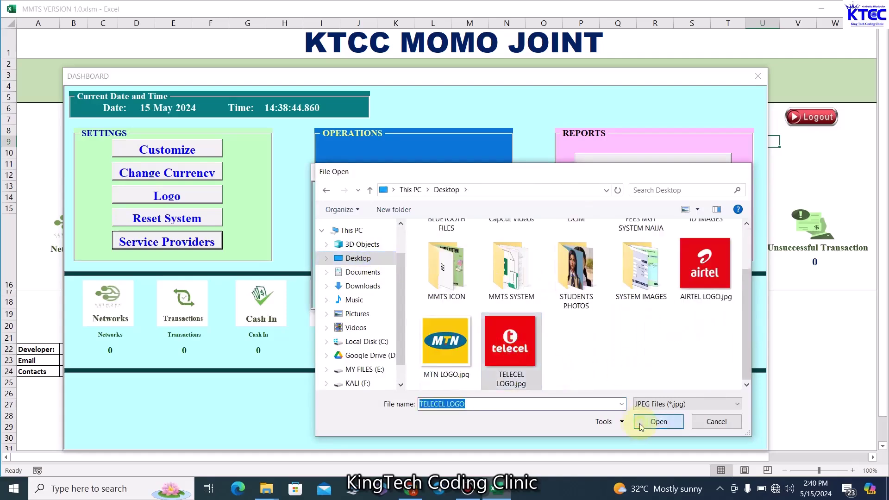
pyautogui.click(357, 281)
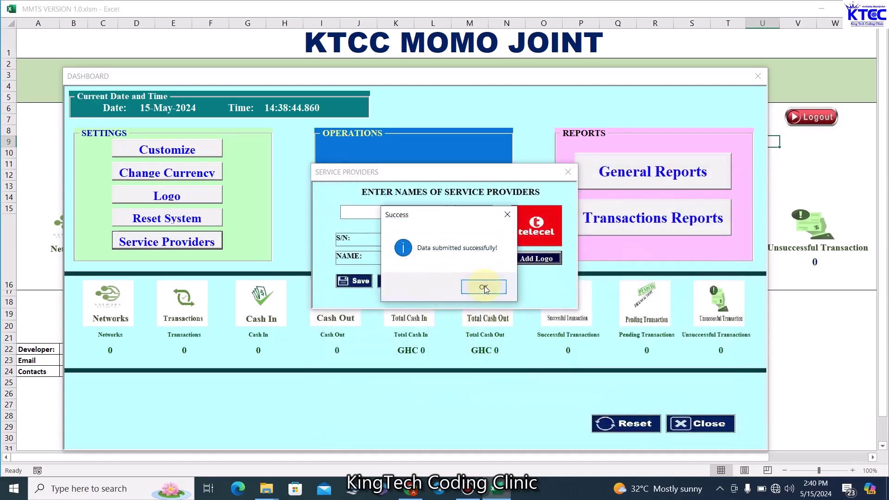
pyautogui.click(484, 286)
# Step: Look up TELECEL from the saved providers list, then clear the form
pyautogui.click(449, 211)
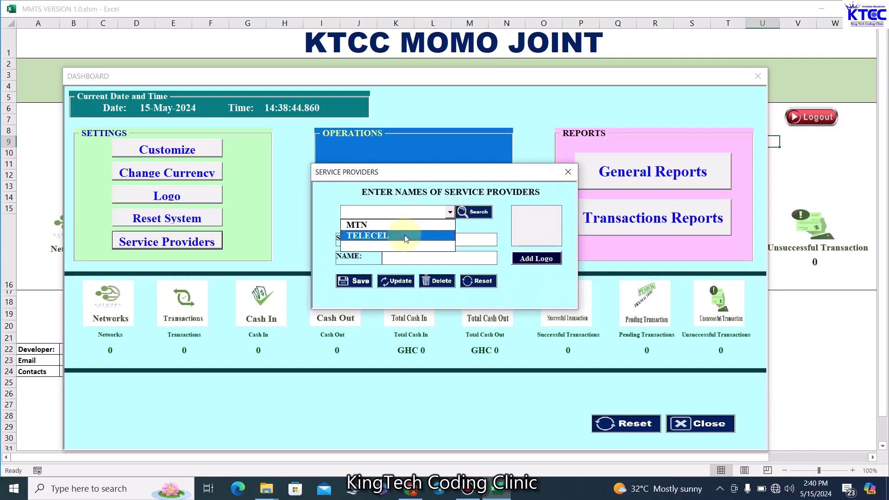
pyautogui.click(445, 246)
pyautogui.click(475, 212)
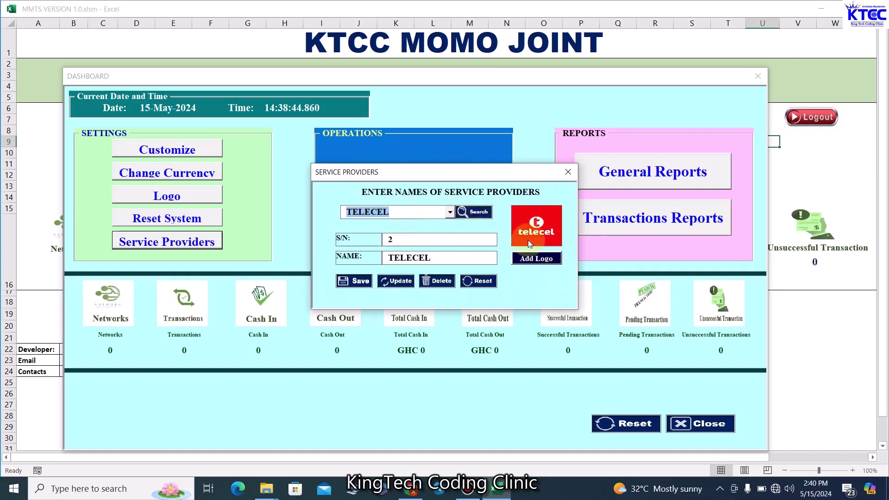
pyautogui.click(478, 281)
# Step: Save AIRTEL as a service provider with the AIRTEL LOGO.jpg logo
pyautogui.click(401, 256)
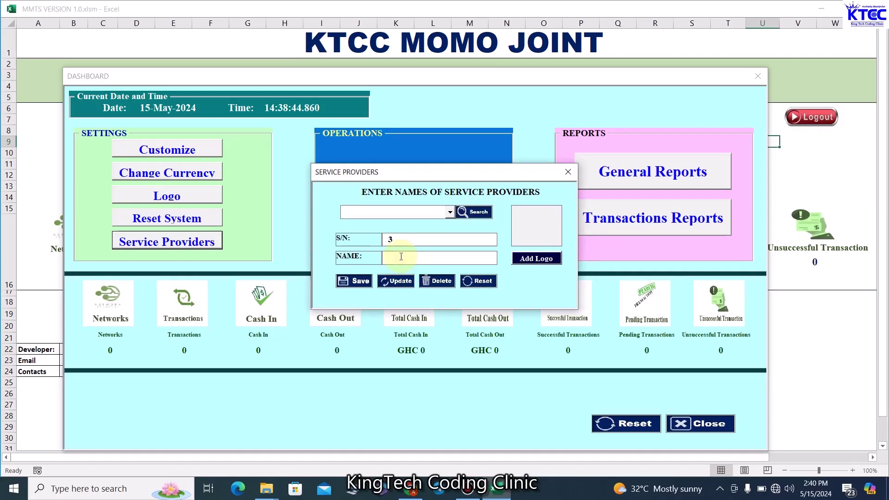
pyautogui.write('AIRTEL')
pyautogui.click(529, 261)
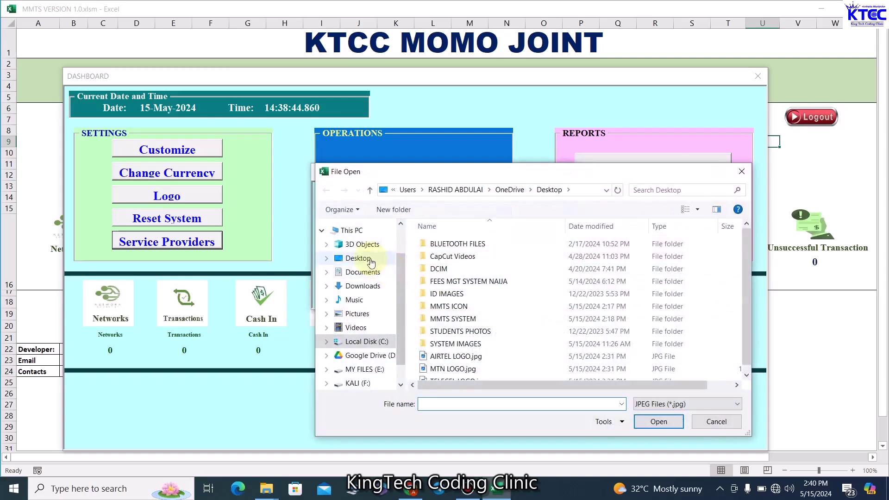
pyautogui.click(358, 257)
pyautogui.scroll(-1, 604, 322)
pyautogui.click(704, 263)
pyautogui.click(659, 421)
pyautogui.click(354, 280)
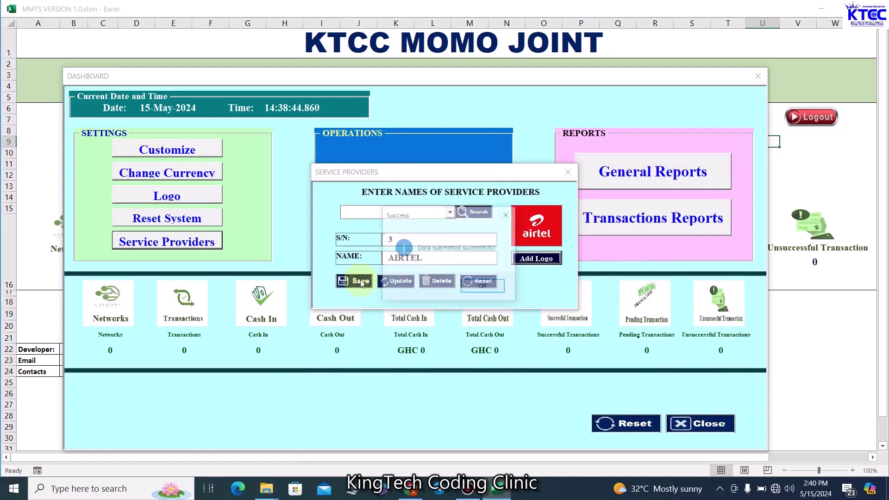
pyautogui.click(483, 287)
# Step: Look up AIRTEL and update its name to AIRTEL 2
pyautogui.click(450, 212)
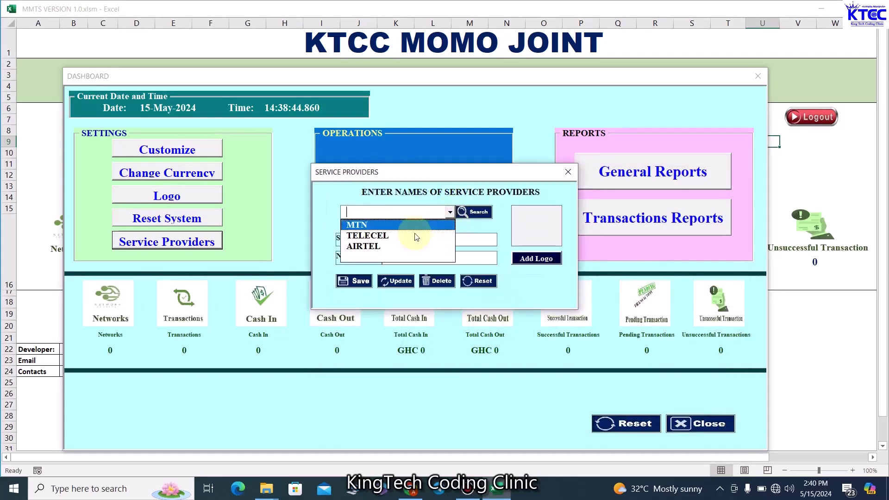
pyautogui.click(393, 246)
pyautogui.click(470, 212)
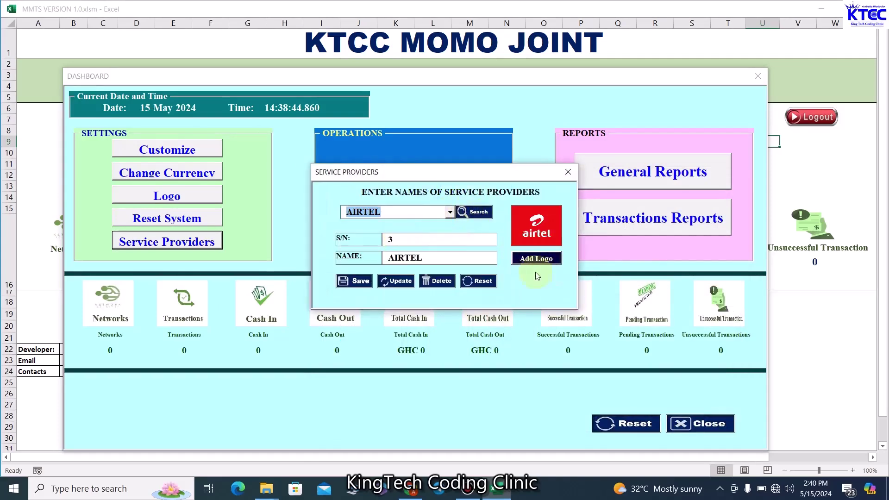
pyautogui.click(441, 259)
pyautogui.write('2')
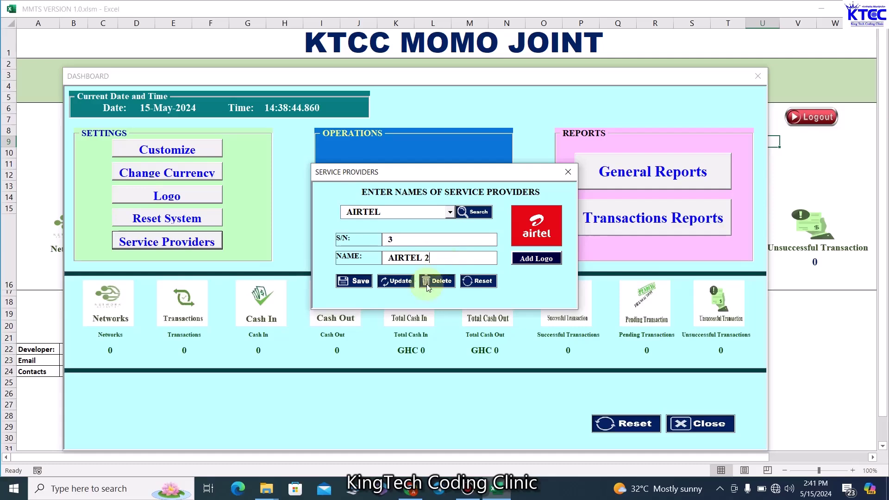
pyautogui.click(401, 281)
pyautogui.click(474, 282)
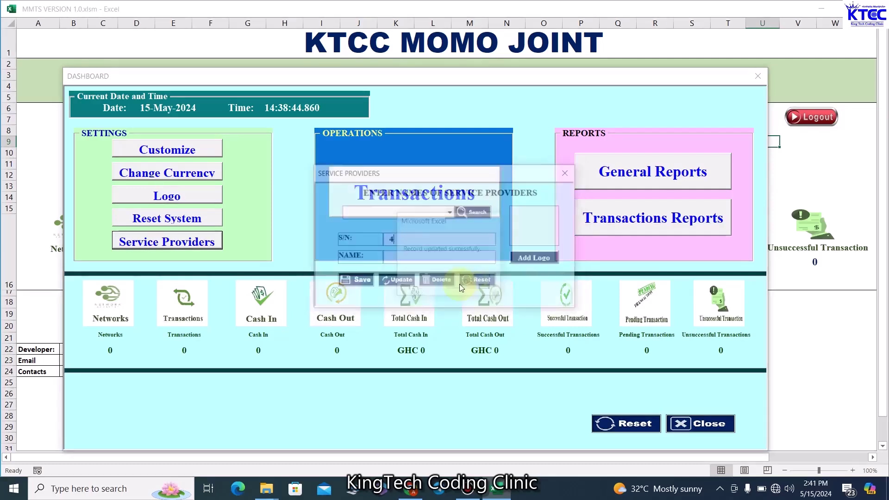
# Step: Rename AIRTEL 2 back to AIRTEL and close the Service Providers form
pyautogui.click(449, 213)
pyautogui.click(403, 246)
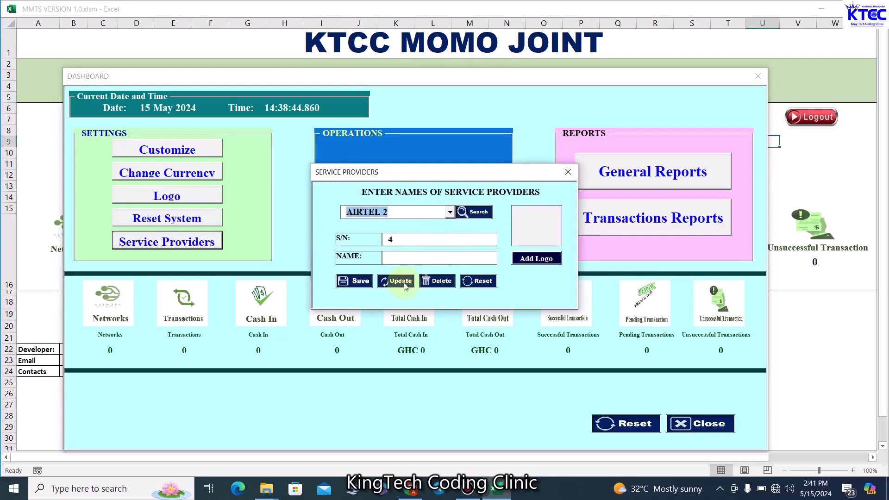
pyautogui.click(473, 212)
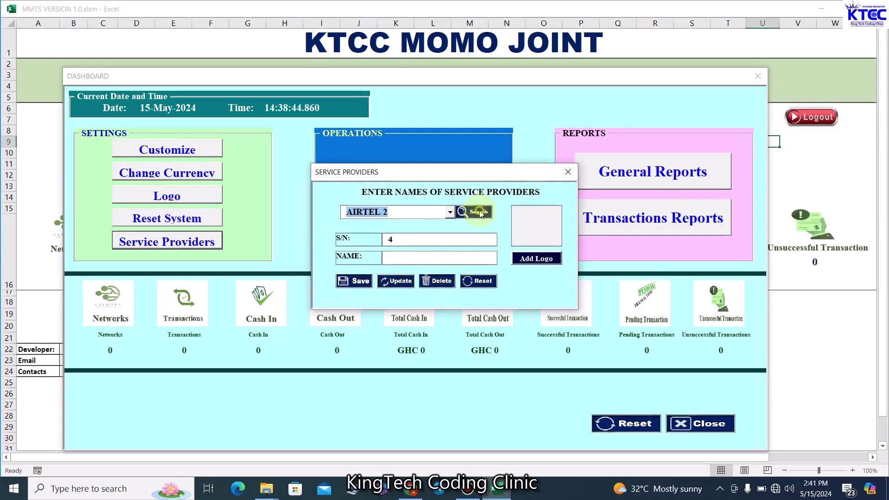
pyautogui.click(440, 258)
pyautogui.press('BackSpace')
pyautogui.press('BackSpace')
pyautogui.click(396, 281)
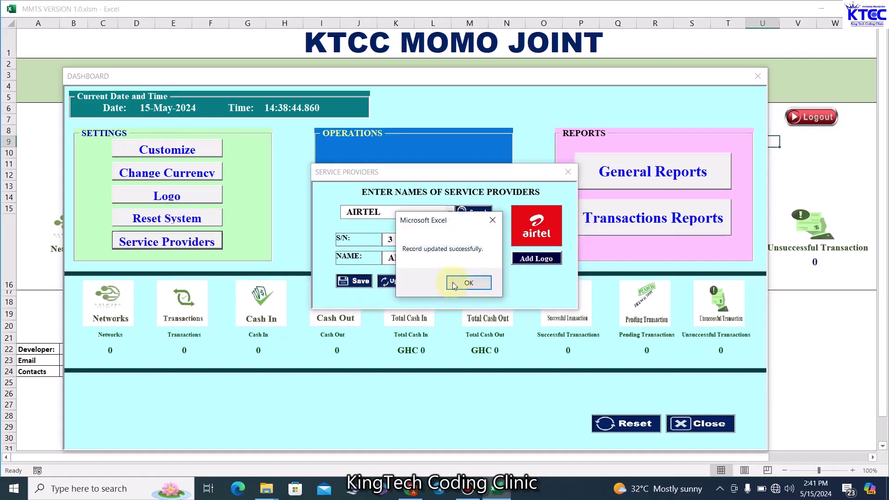
pyautogui.click(446, 288)
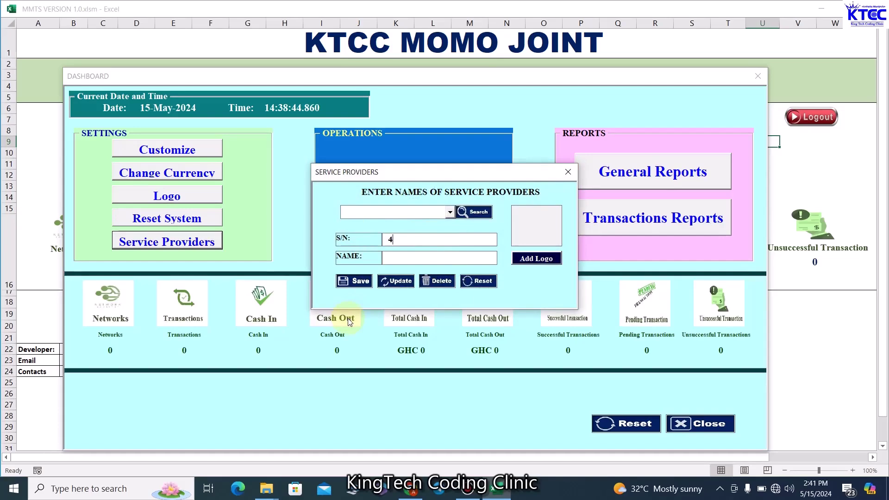
pyautogui.click(567, 172)
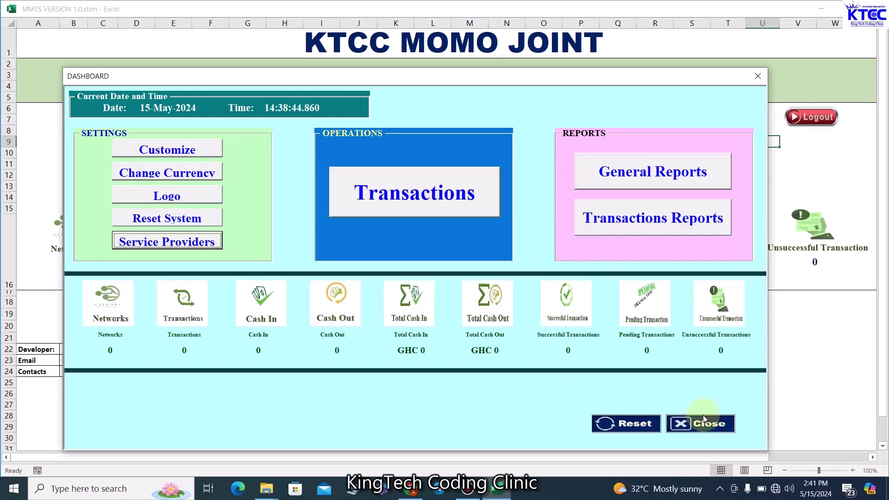
# Step: Close and reopen the DASHBOARD from the worksheet so its Networks count shows 3
pyautogui.click(625, 422)
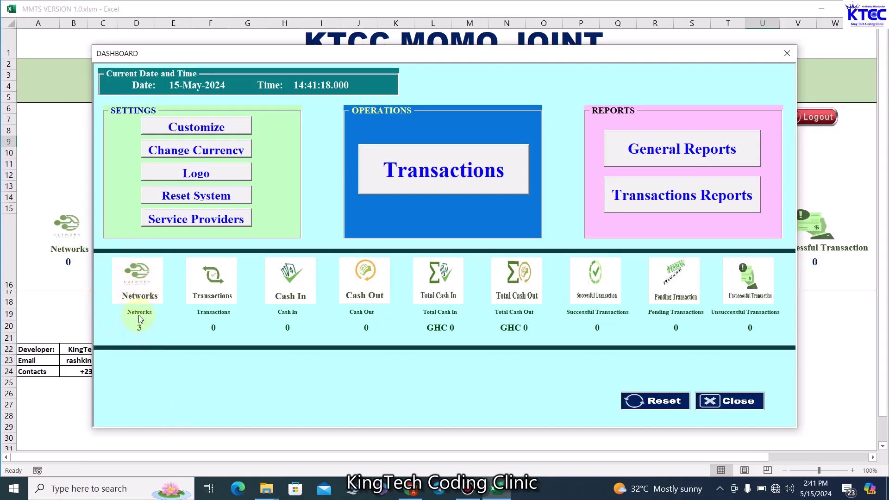
pyautogui.click(787, 53)
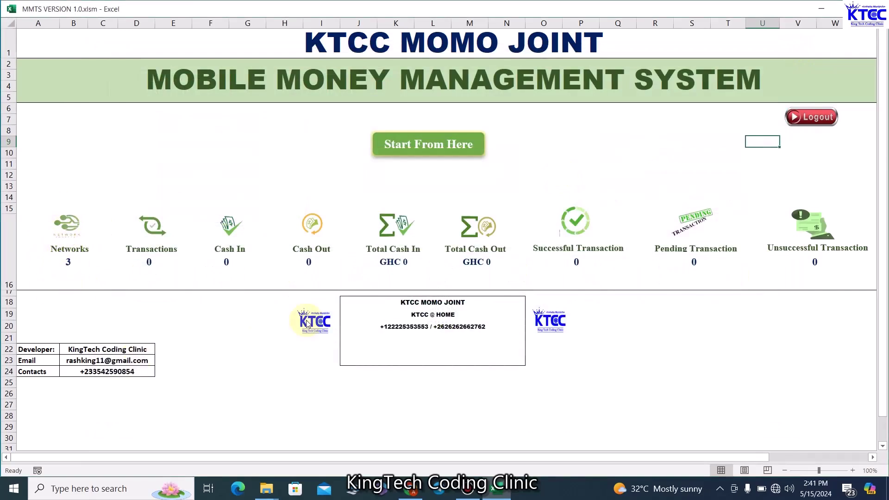
pyautogui.click(434, 145)
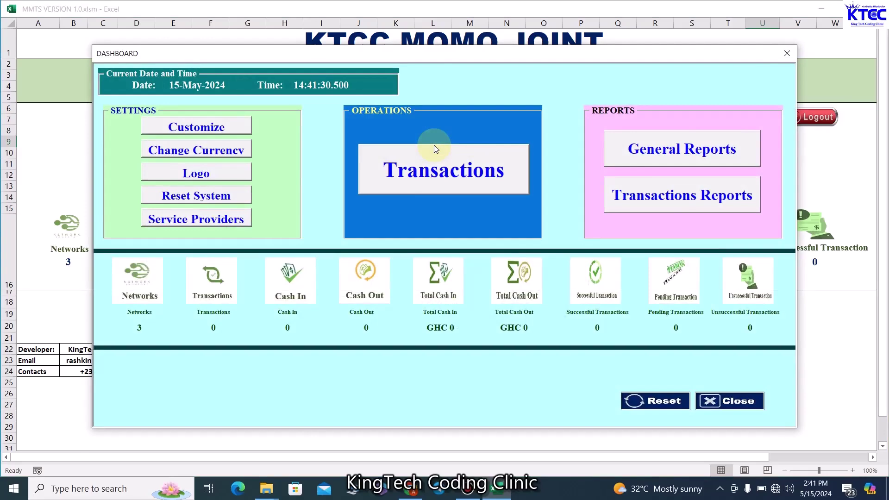
# Step: In the Transactions form, enter the customer's phone number and account holder's name, and choose MTN
pyautogui.click(435, 149)
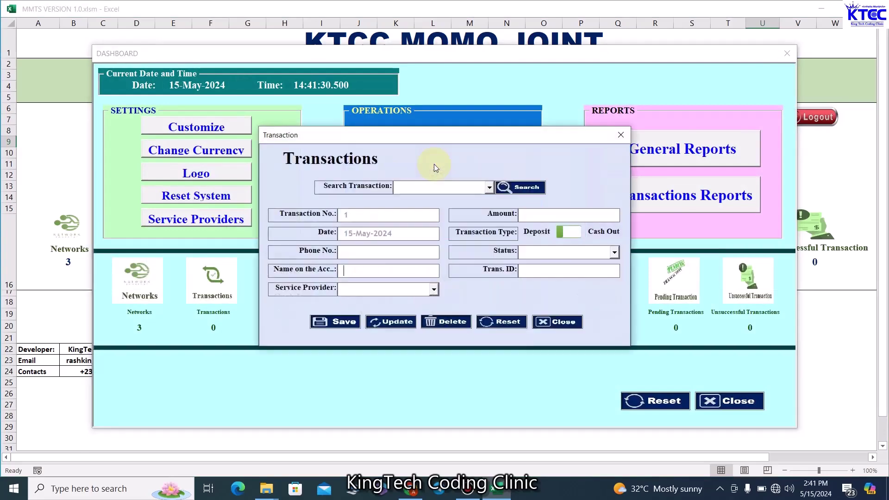
pyautogui.click(378, 269)
pyautogui.click(383, 252)
pyautogui.write('0')
pyautogui.click(374, 271)
pyautogui.write('KINGTECH')
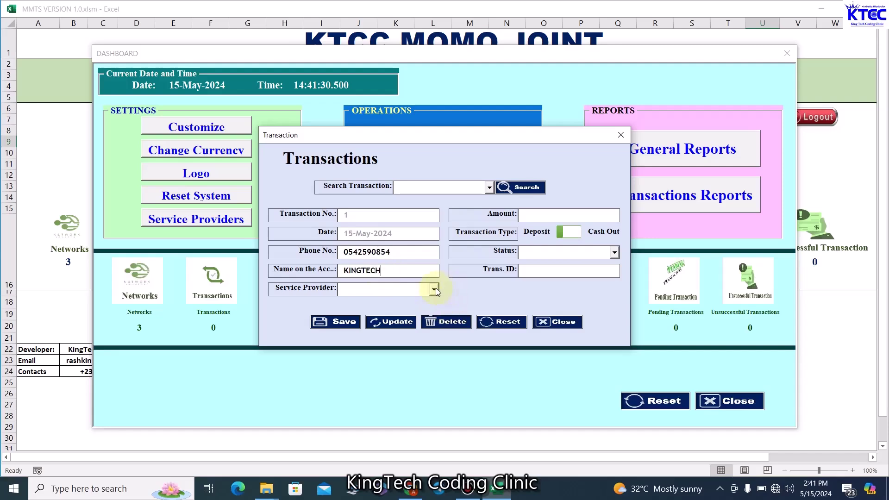
pyautogui.click(433, 289)
pyautogui.click(354, 301)
# Step: Set the amount to 500 with status Transaction Pending and save the transaction
pyautogui.click(550, 214)
pyautogui.write('500')
pyautogui.click(614, 252)
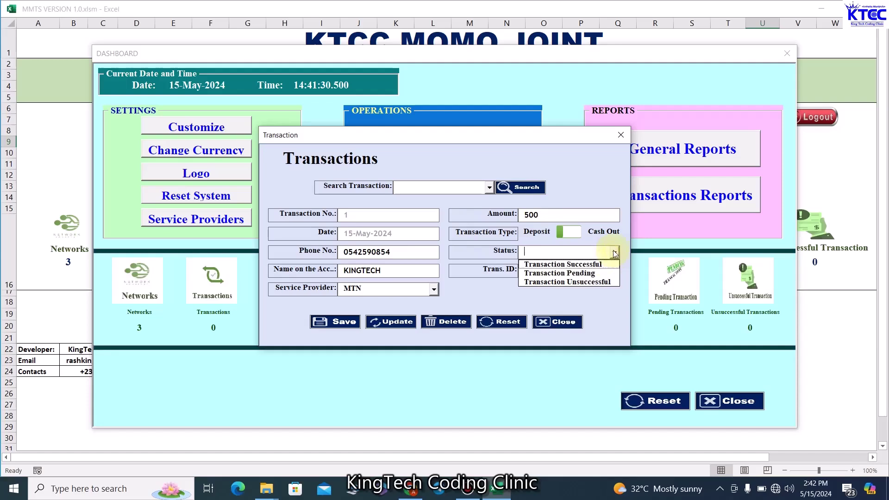
pyautogui.click(560, 275)
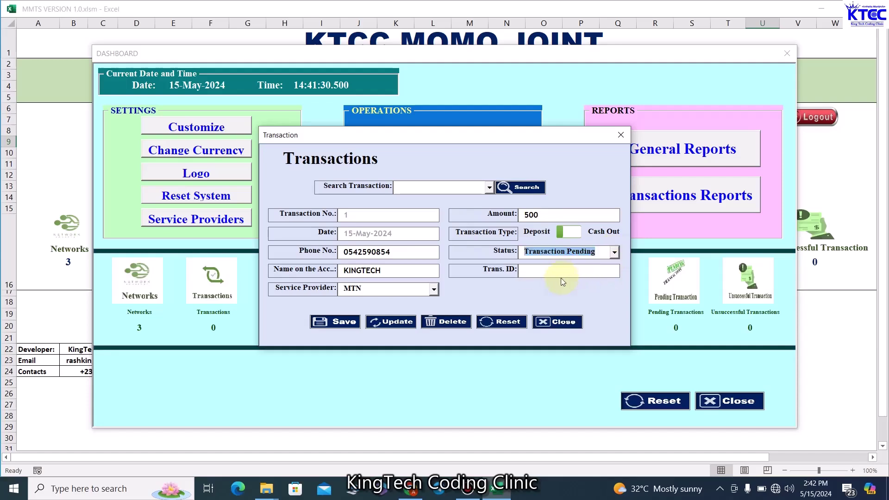
pyautogui.click(560, 273)
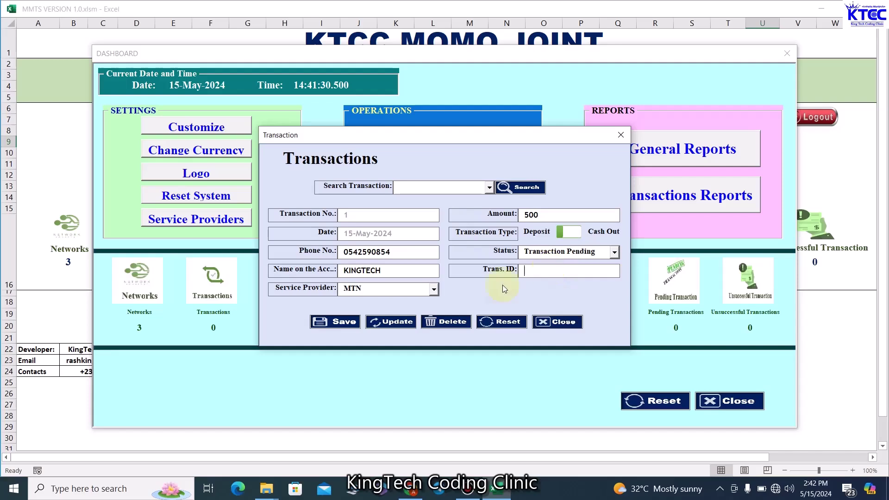
pyautogui.click(330, 321)
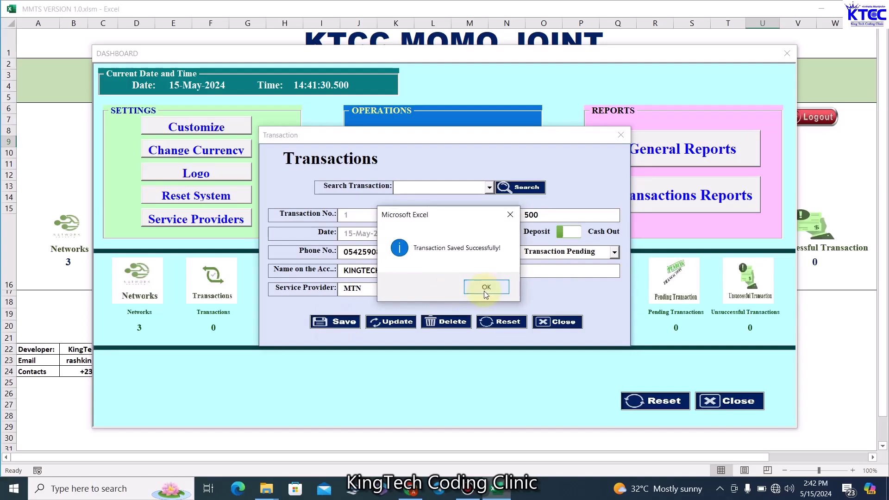
pyautogui.click(486, 288)
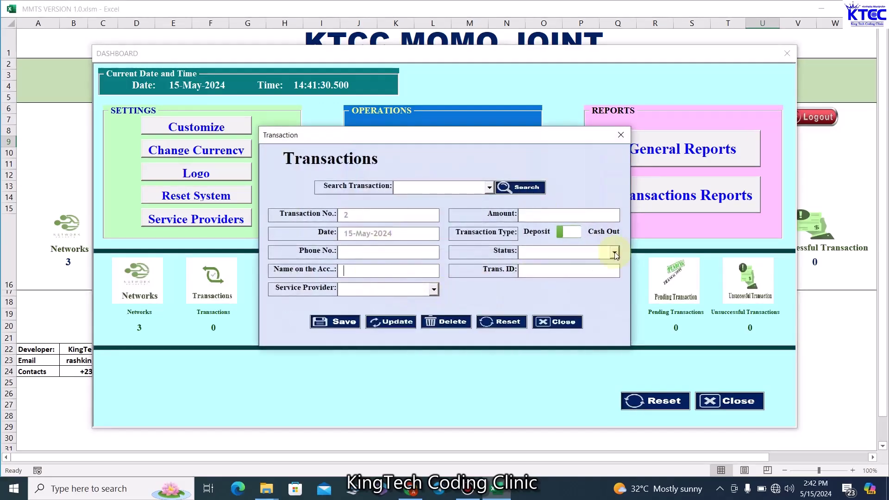
# Step: Search Transaction by the customer's phone number to load the saved MTN deposit
pyautogui.click(488, 187)
pyautogui.click(421, 199)
pyautogui.click(520, 187)
pyautogui.click(485, 288)
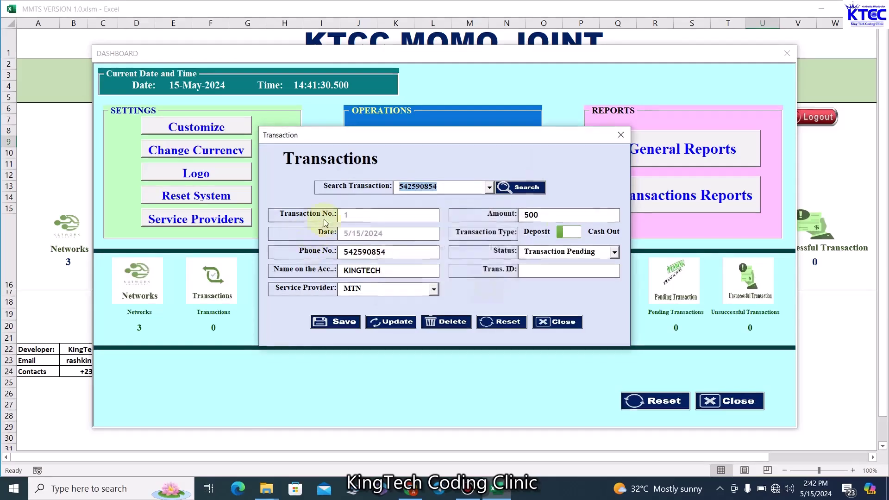
# Step: Change its status to Transaction Successful, record its transaction ID, and update it
pyautogui.click(614, 251)
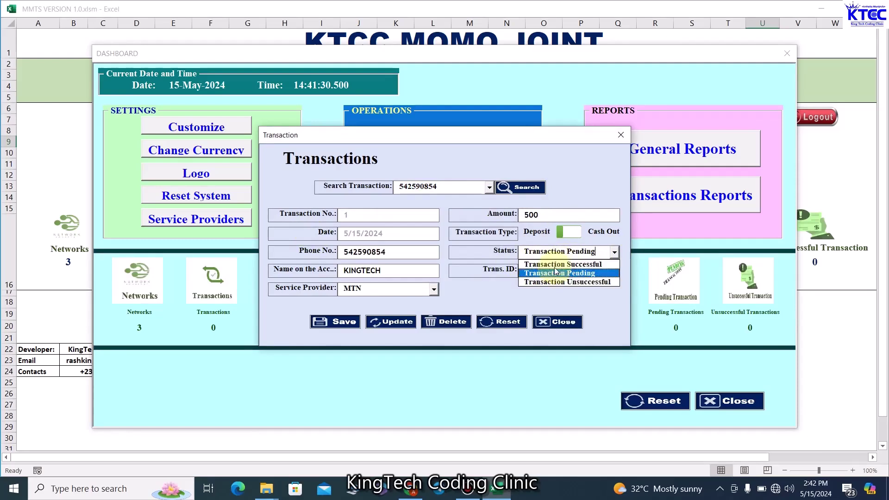
pyautogui.click(563, 265)
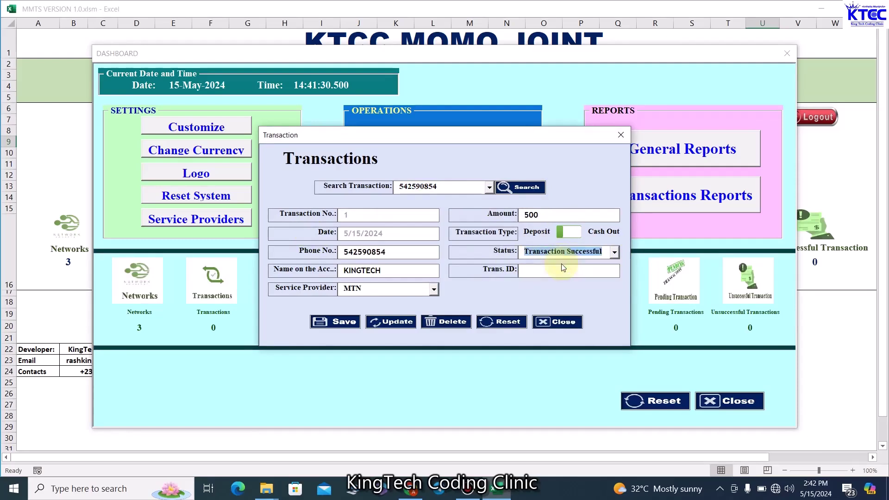
pyautogui.click(542, 271)
pyautogui.write('3637762652')
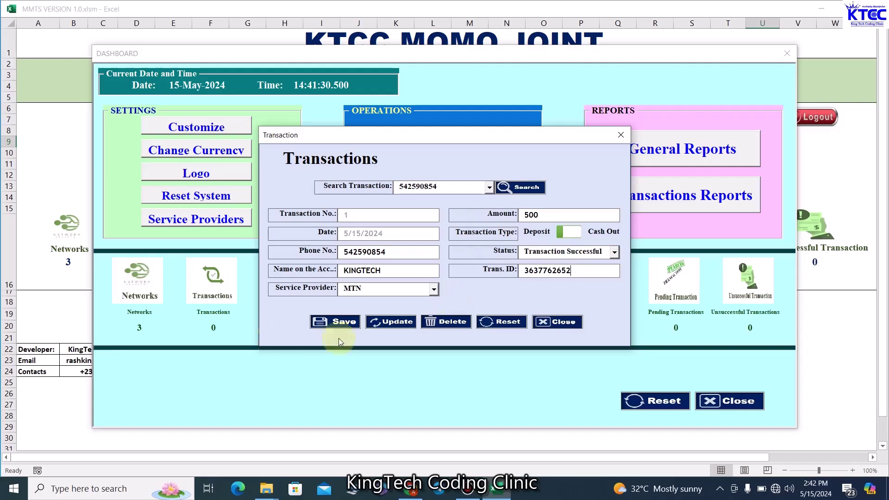
pyautogui.click(384, 321)
pyautogui.click(482, 287)
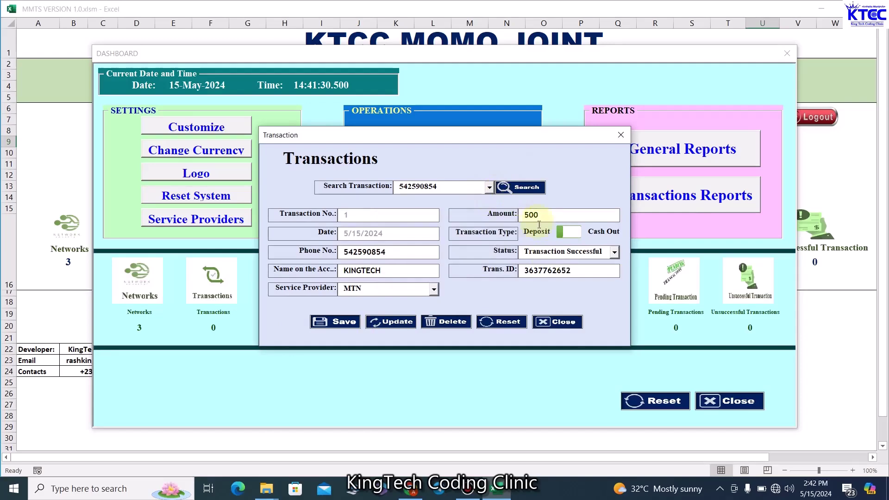
# Step: Reset the form and search the phone number again to verify the update
pyautogui.click(507, 322)
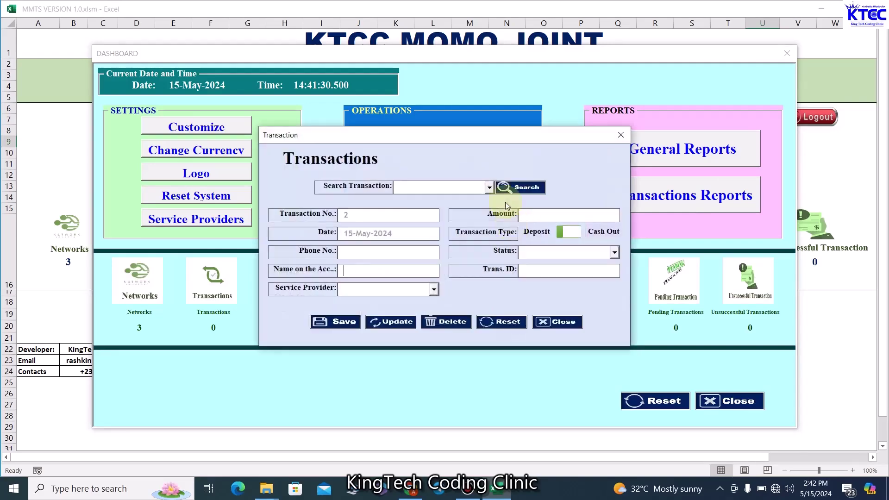
pyautogui.click(489, 188)
pyautogui.click(456, 197)
pyautogui.click(520, 187)
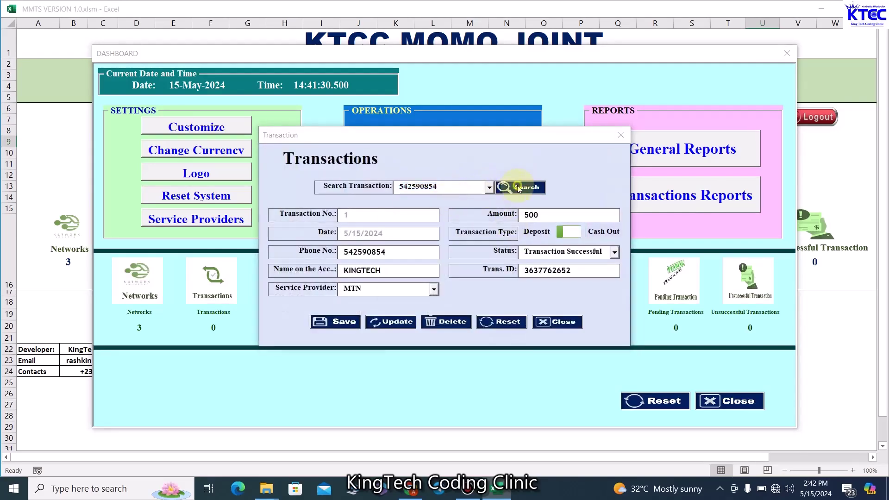
pyautogui.click(484, 286)
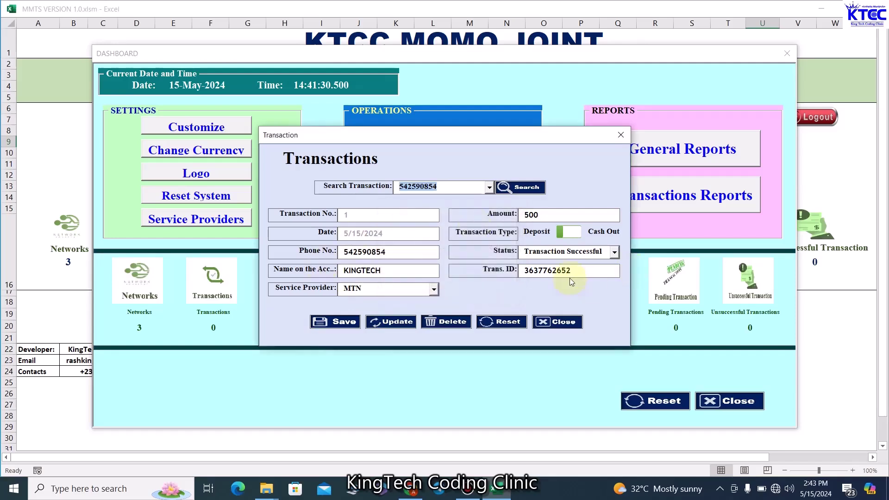
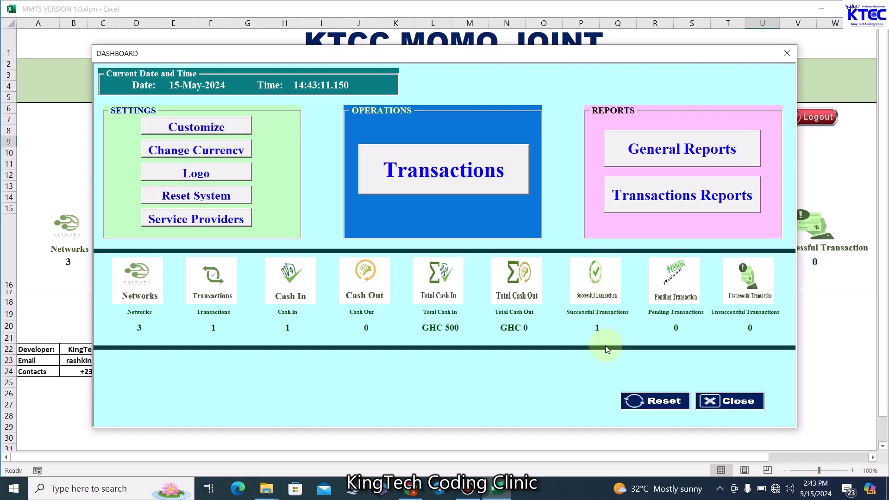
# Step: Start a new transaction with the customer's phone number, name KTCC2 and provider TELECEL
pyautogui.click(445, 169)
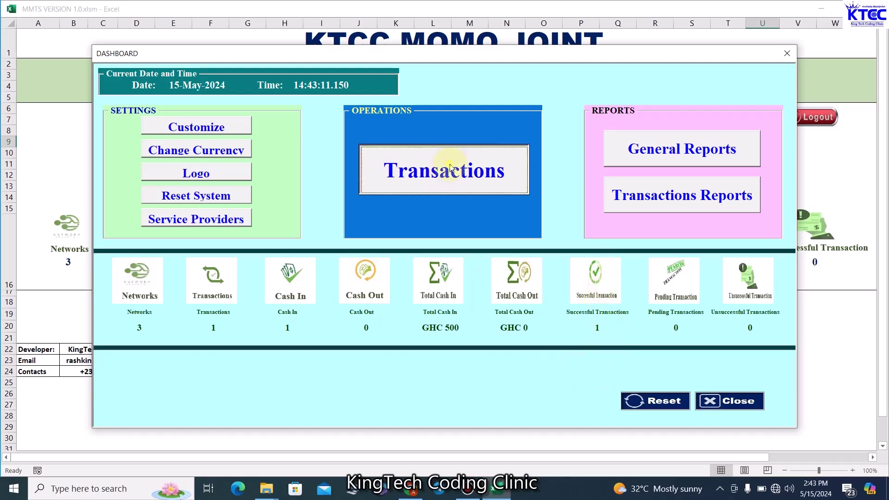
pyautogui.click(396, 253)
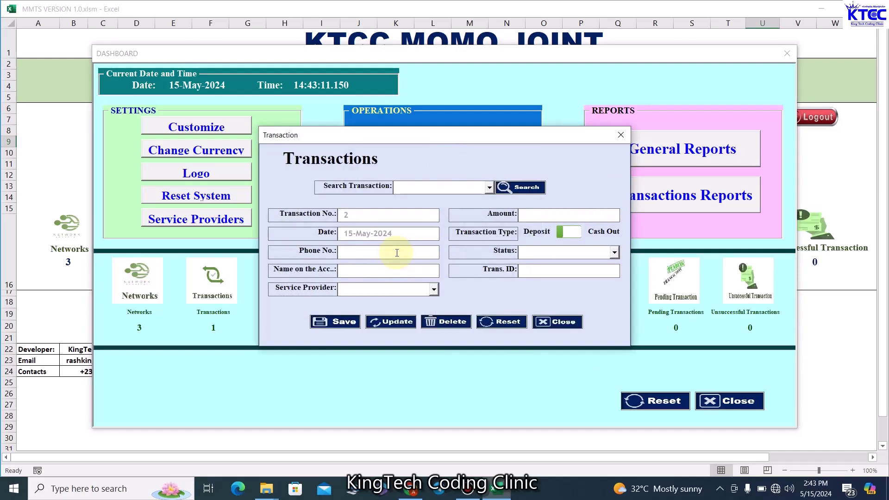
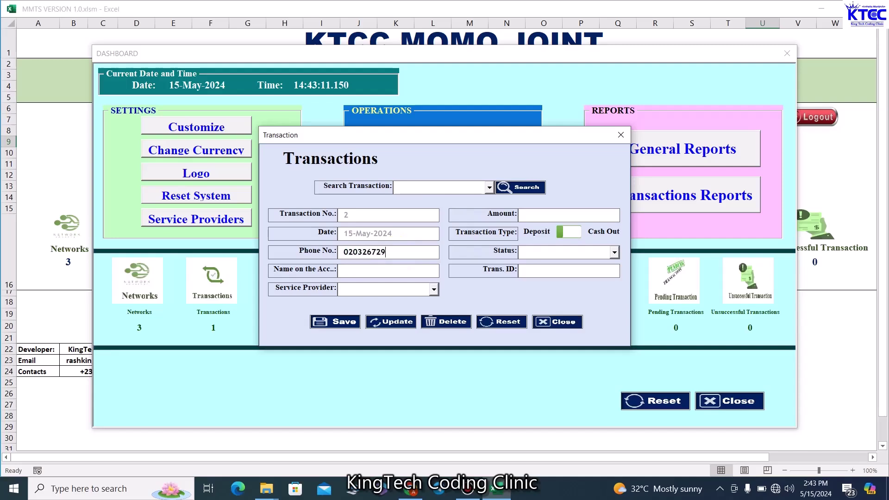
pyautogui.click(389, 271)
pyautogui.write('KTCC2')
pyautogui.click(434, 289)
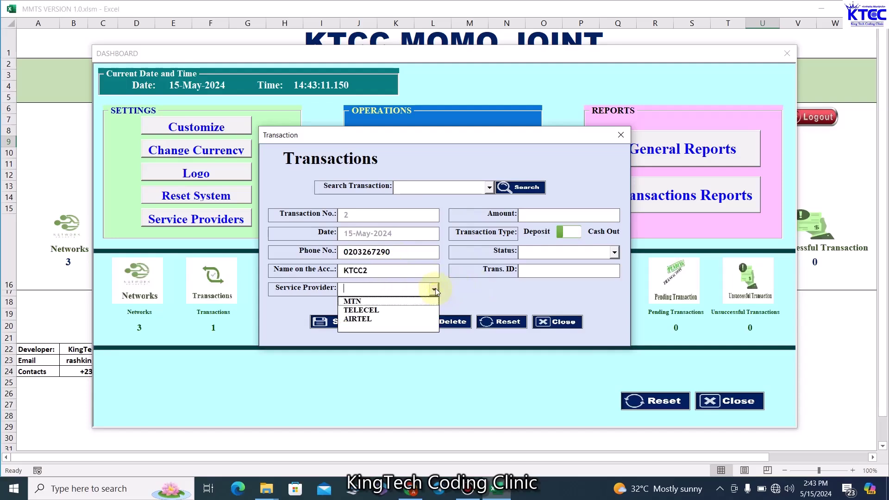
pyautogui.click(361, 310)
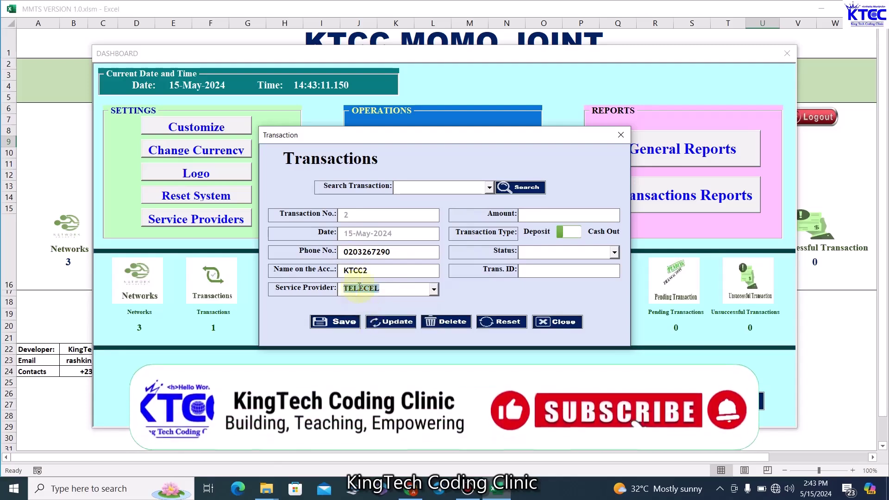
# Step: Enter amount 200 as a cash out, status Transaction Pending, and the transaction ID
pyautogui.click(535, 215)
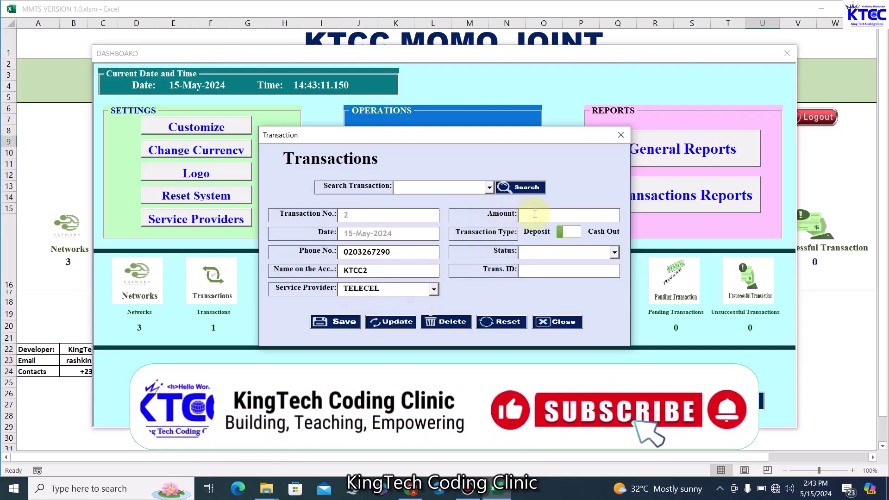
pyautogui.write('200')
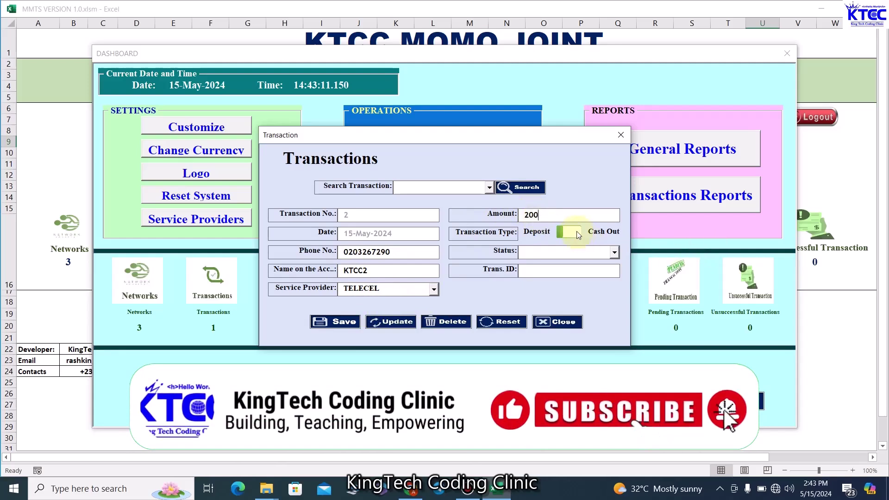
pyautogui.click(582, 232)
pyautogui.click(614, 252)
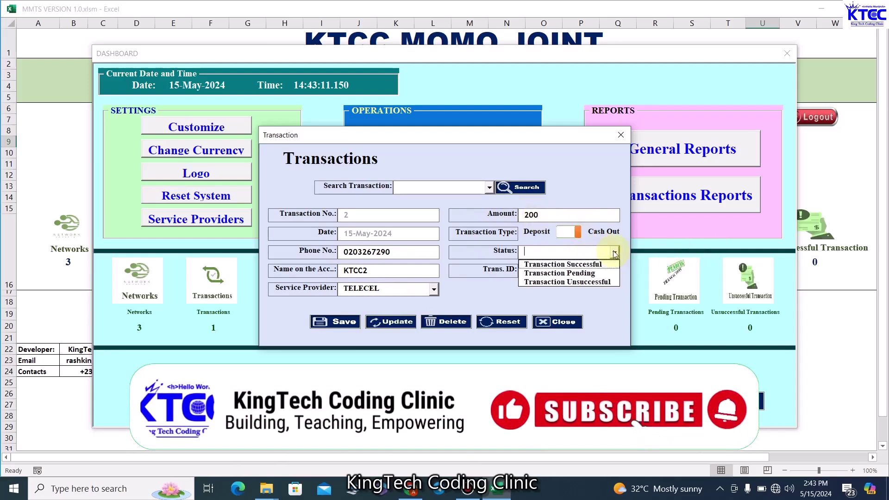
pyautogui.click(579, 274)
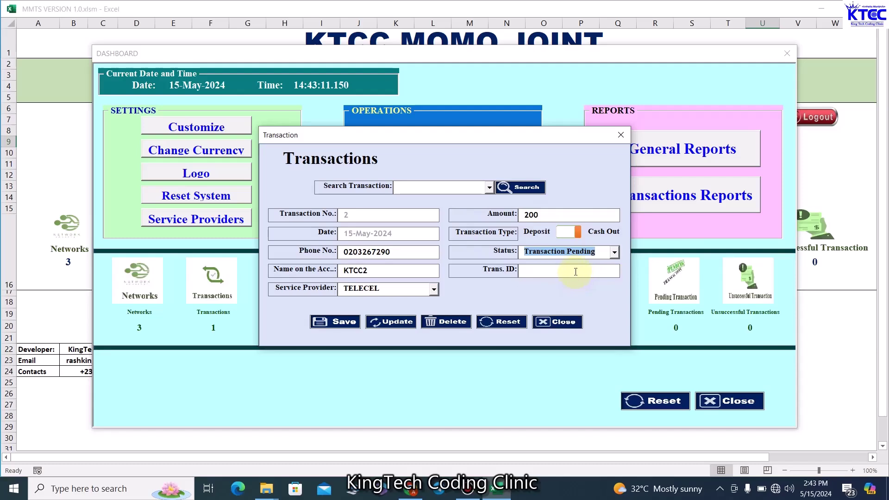
pyautogui.click(573, 269)
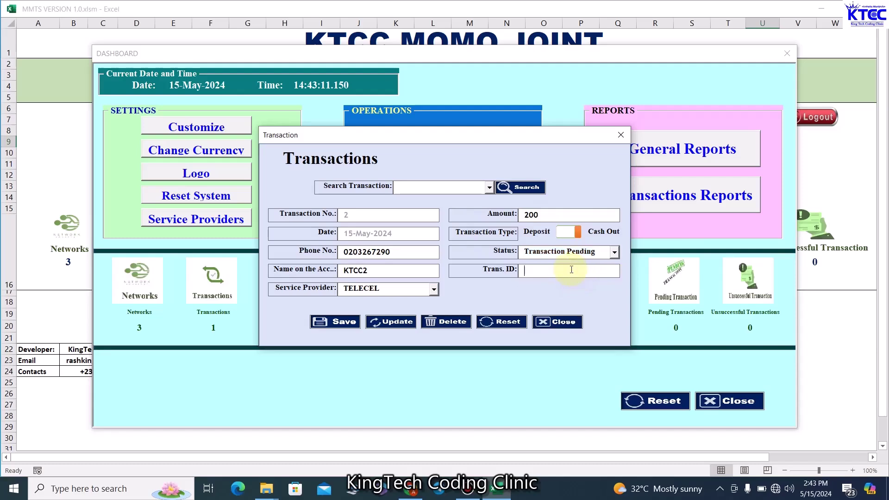
pyautogui.click(614, 252)
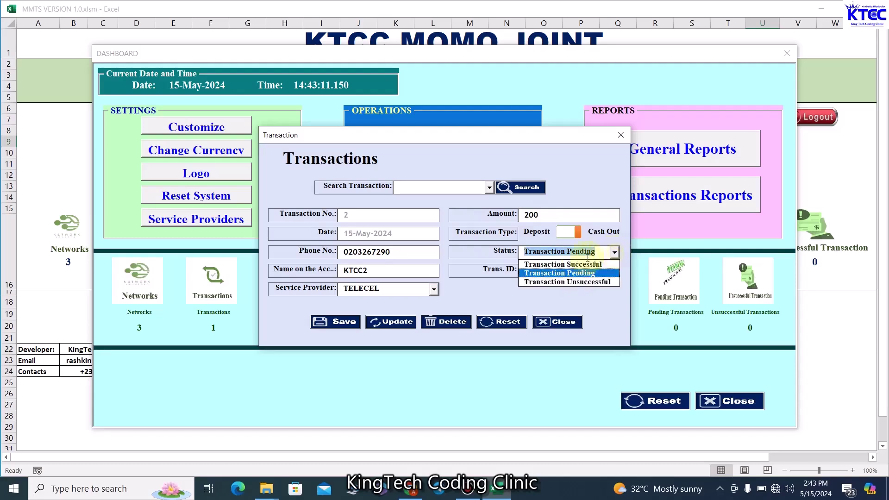
pyautogui.click(614, 251)
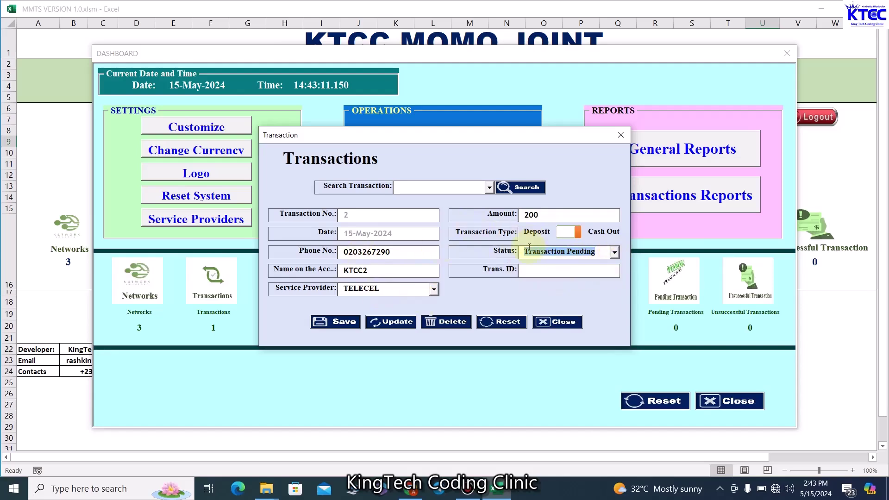
pyautogui.click(541, 272)
pyautogui.write('352662622552')
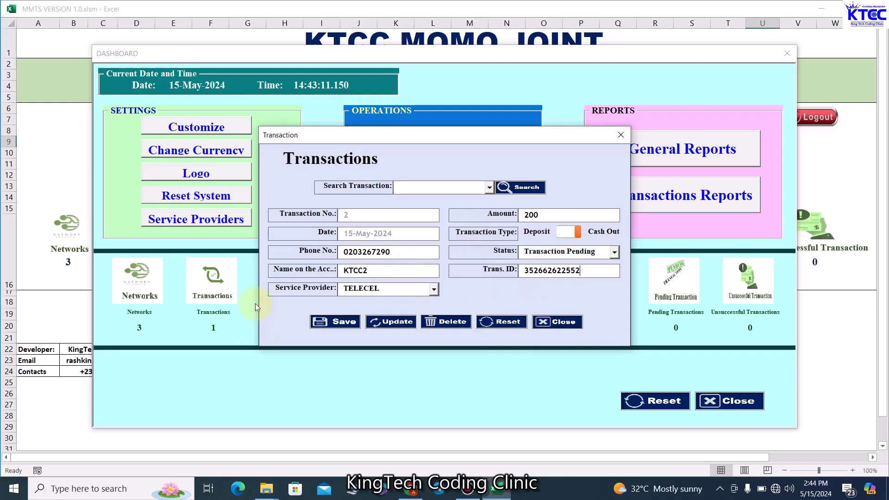
# Step: Keep the status at Transaction Pending, save the transaction, close the form and refresh the dashboard
pyautogui.click(615, 253)
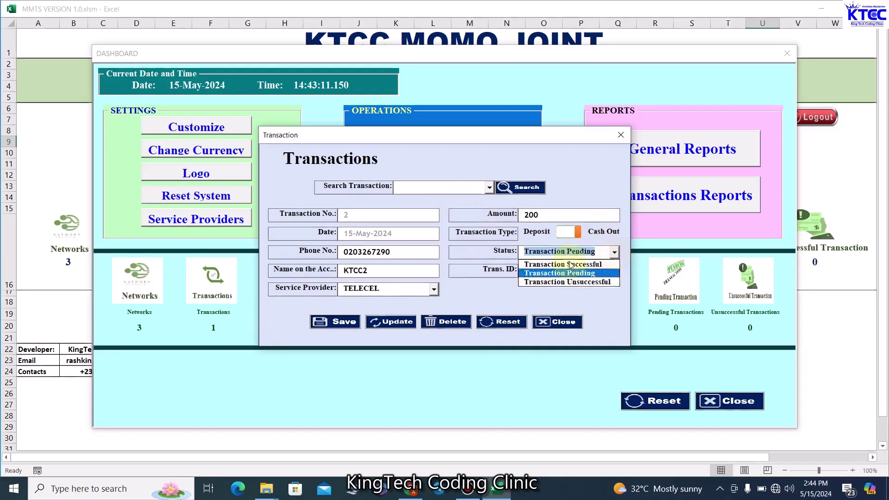
pyautogui.click(573, 263)
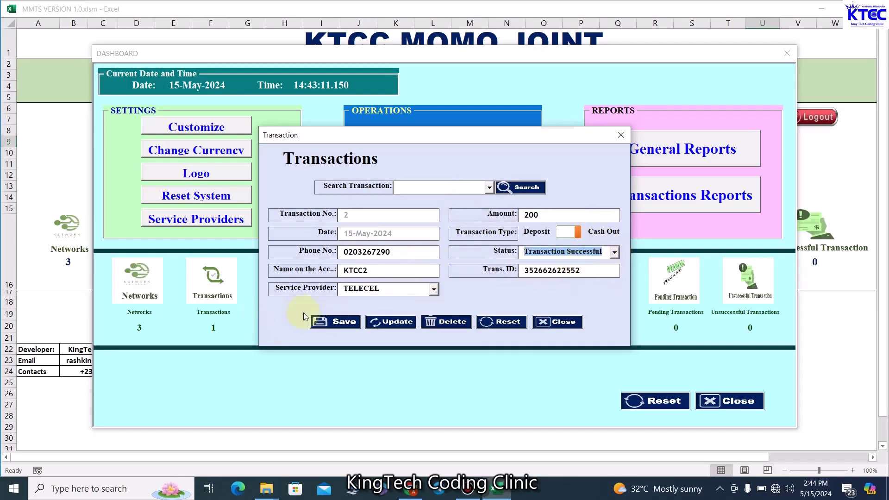
pyautogui.click(339, 323)
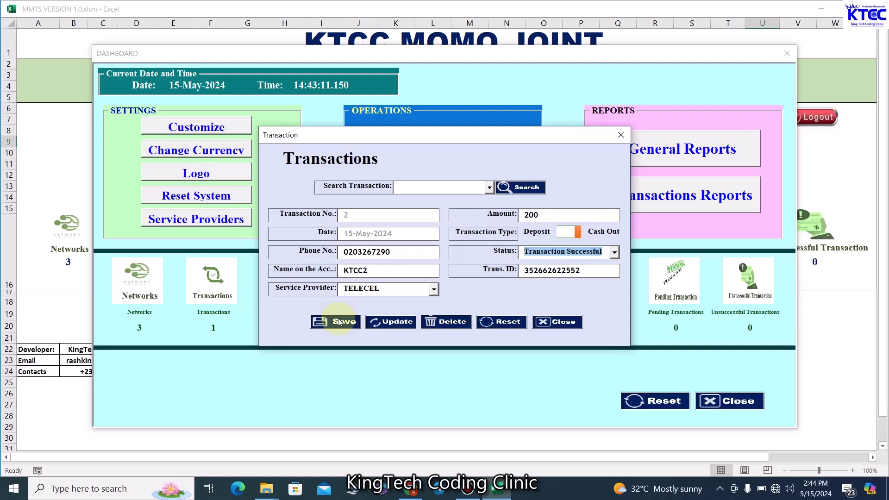
pyautogui.click(613, 253)
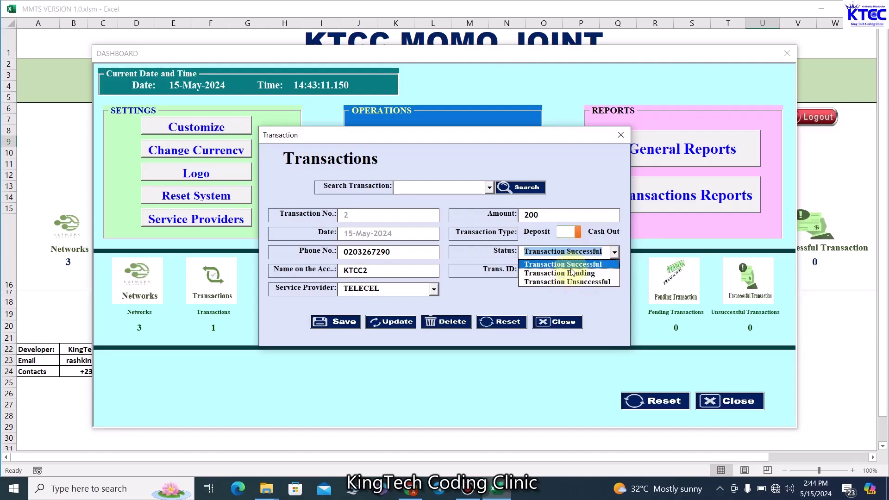
pyautogui.click(565, 274)
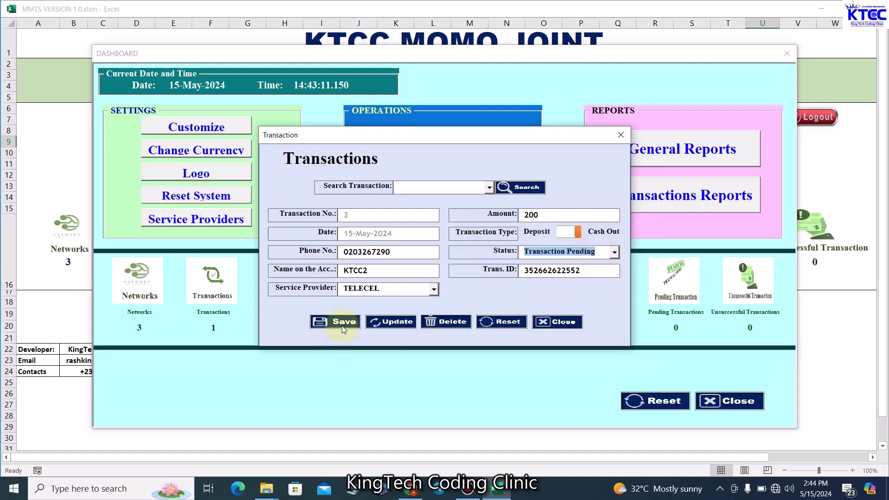
pyautogui.click(343, 321)
pyautogui.click(496, 287)
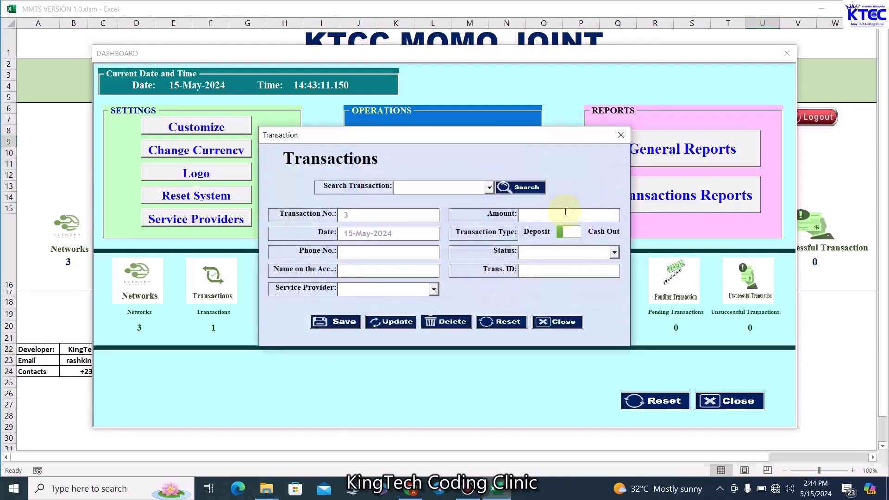
pyautogui.click(620, 135)
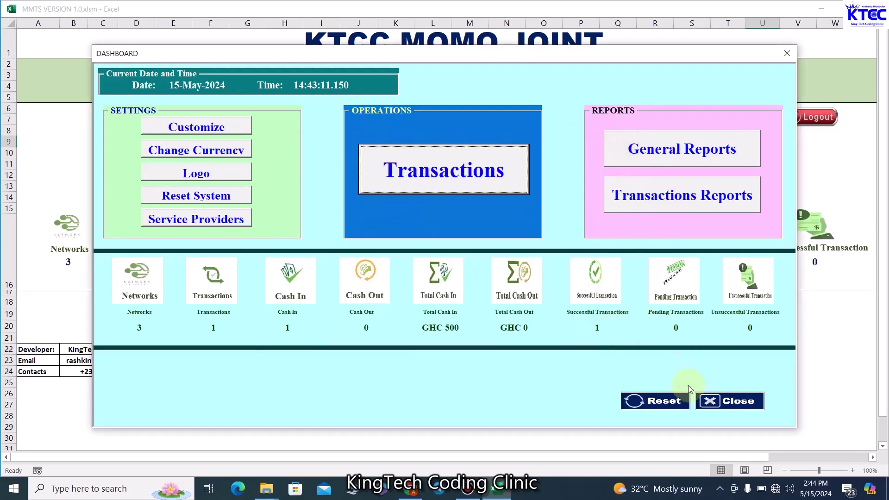
pyautogui.click(680, 399)
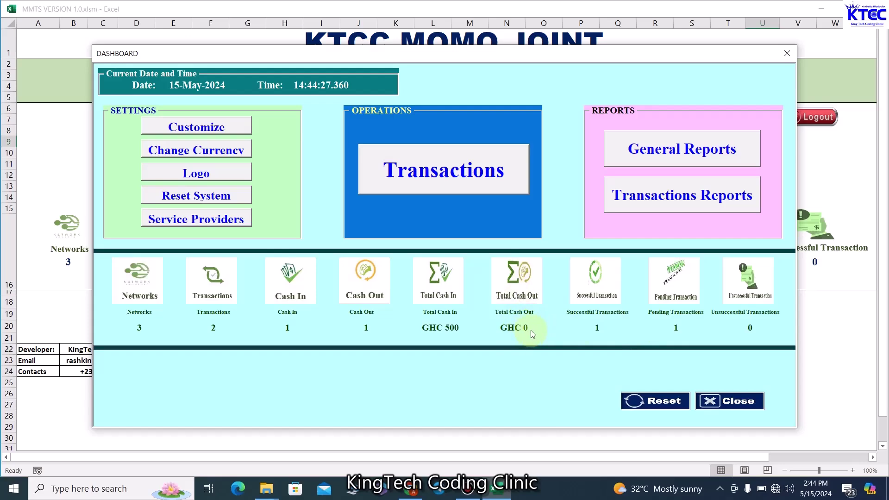
# Step: Reopen the transaction entry form from the dashboard
pyautogui.click(455, 158)
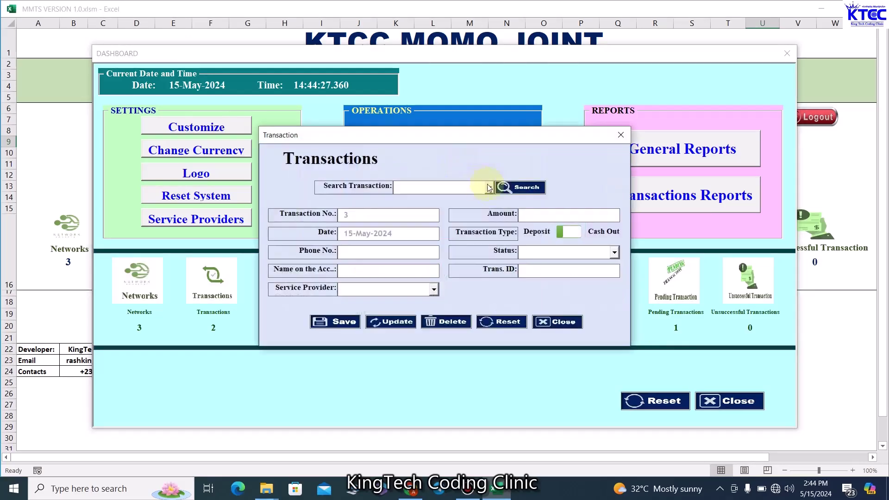
# Step: Search for the saved KTCC2 transaction and load it into the form
pyautogui.click(489, 187)
pyautogui.click(419, 204)
pyautogui.click(528, 188)
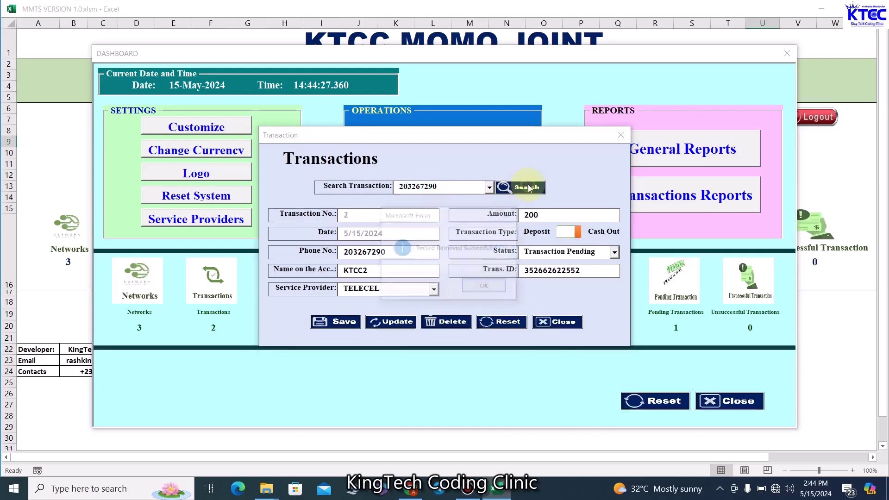
pyautogui.click(484, 286)
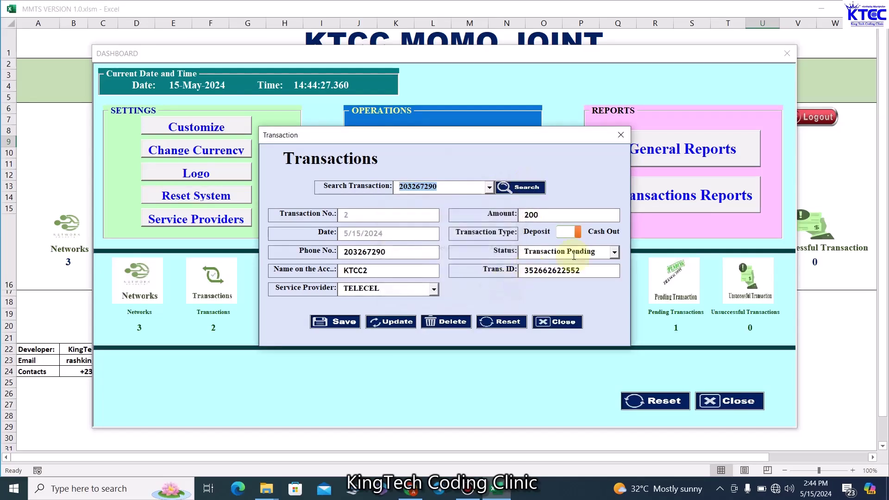
# Step: Change the KTCC2 status to Transaction Successful, update the record, and refresh the dashboard
pyautogui.click(615, 251)
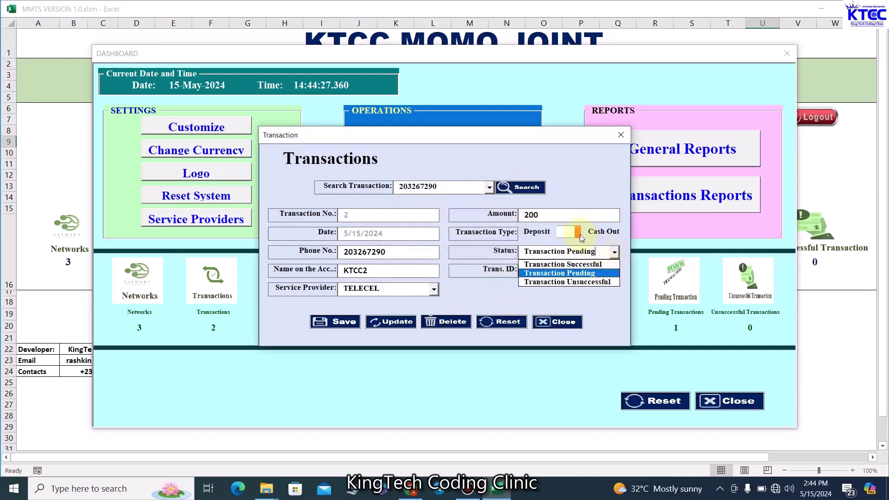
pyautogui.click(585, 265)
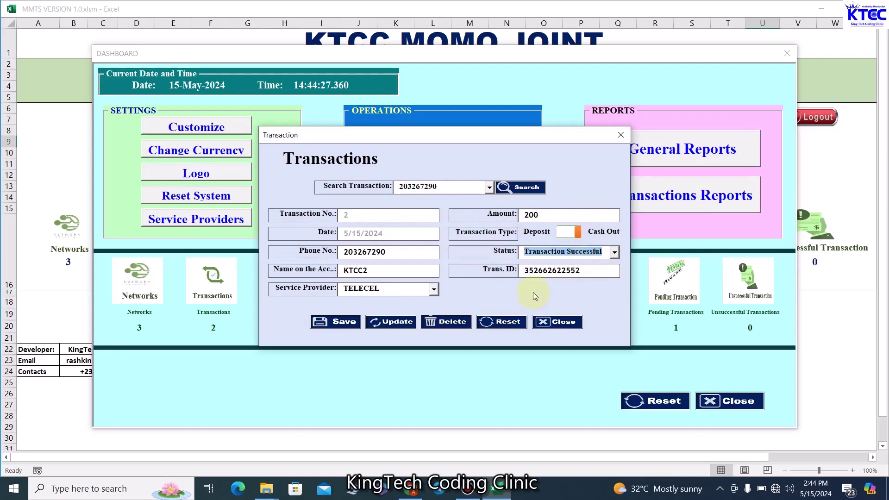
pyautogui.click(394, 326)
pyautogui.click(494, 288)
pyautogui.click(621, 135)
pyautogui.click(667, 398)
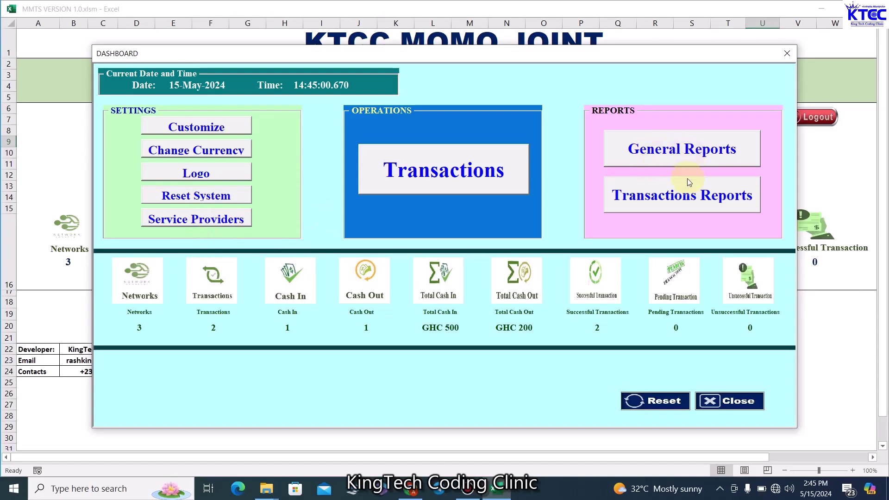
pyautogui.click(445, 173)
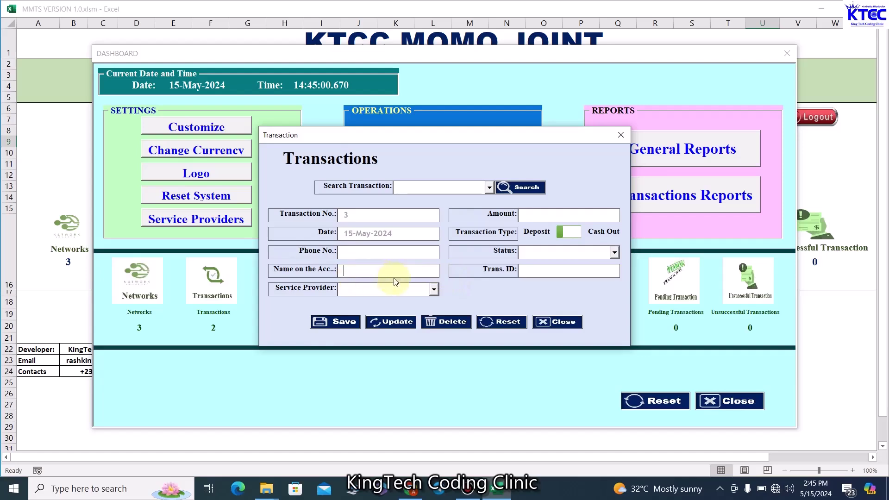
# Step: Enter the customer's phone number, the account holder's name, provider AIRTEL and amount 300
pyautogui.click(377, 250)
pyautogui.write('2222222')
pyautogui.click(375, 269)
pyautogui.write('AMA ONE')
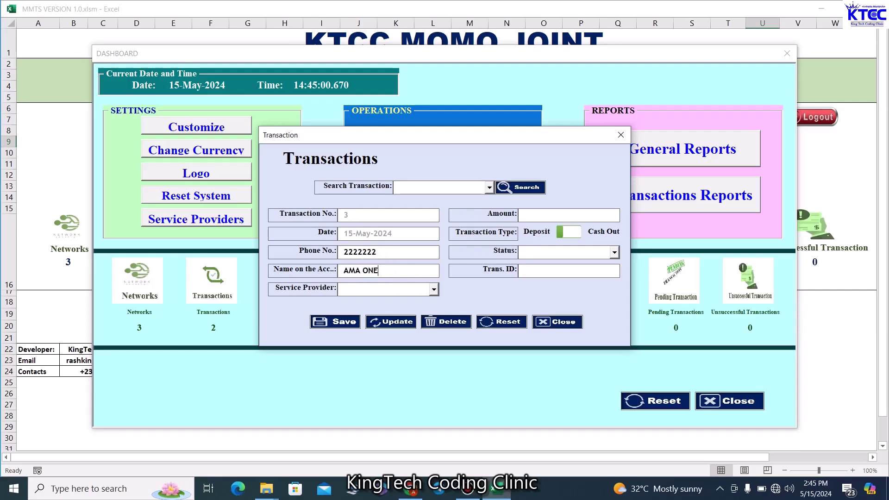
pyautogui.click(434, 290)
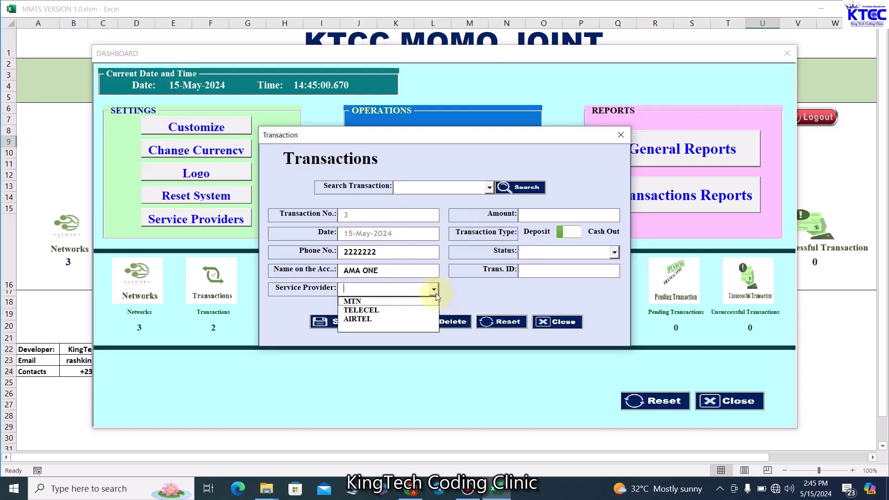
pyautogui.click(355, 320)
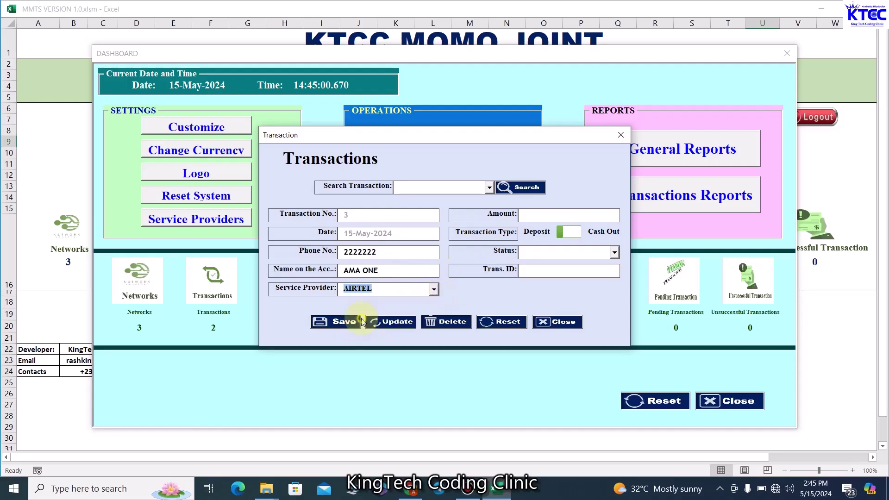
pyautogui.click(559, 218)
pyautogui.write('300')
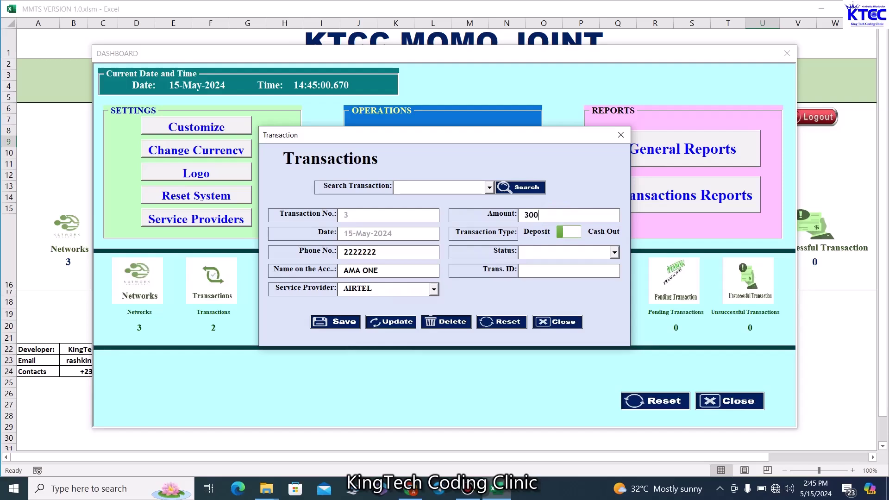
# Step: Mark it Transaction Unsuccessful, add the transaction ID, save, close and refresh the dashboard
pyautogui.click(614, 253)
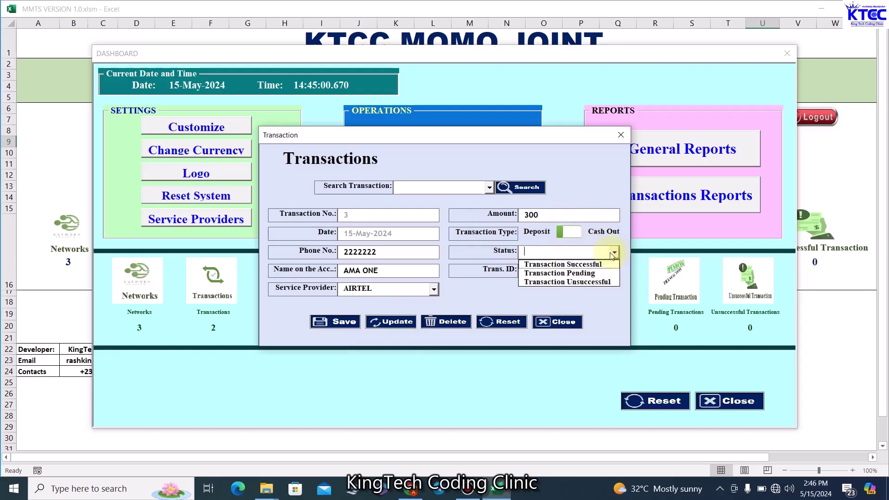
pyautogui.click(576, 282)
pyautogui.click(555, 274)
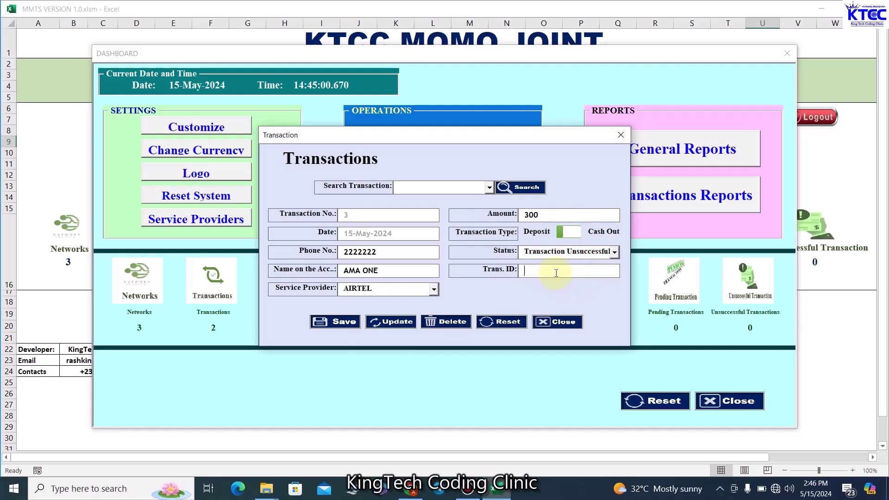
pyautogui.write('36276265266')
pyautogui.click(345, 322)
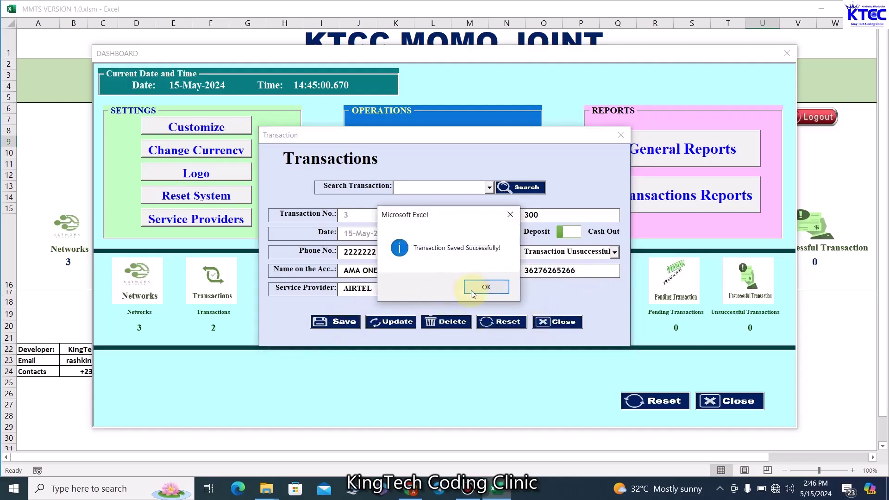
pyautogui.click(473, 288)
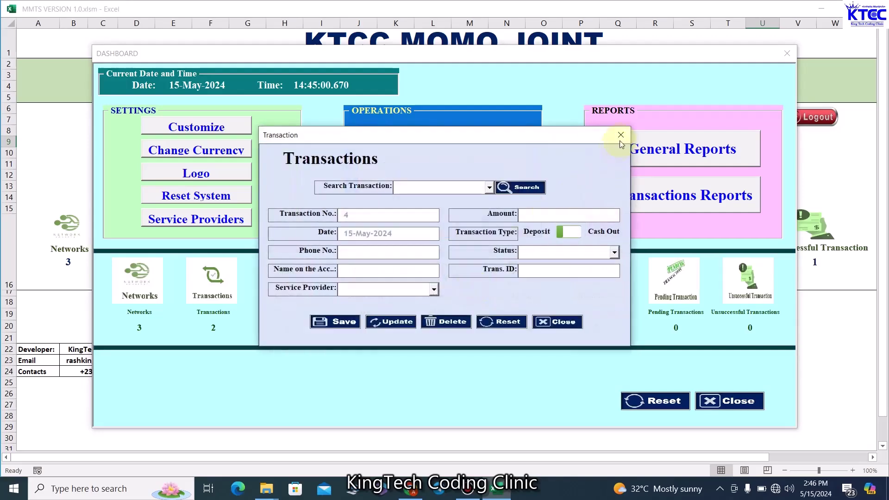
pyautogui.click(621, 135)
pyautogui.click(659, 404)
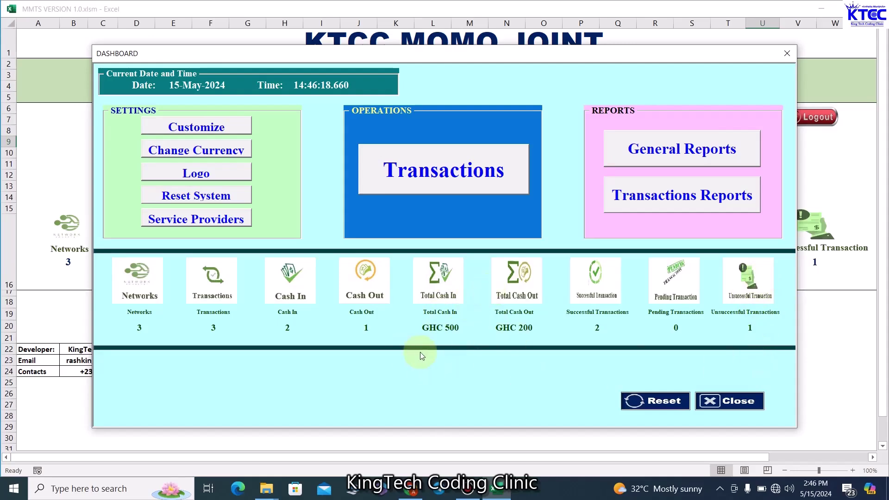
# Step: Reopen the transaction form, pick the customer's phone number to search, then clear the form
pyautogui.click(482, 184)
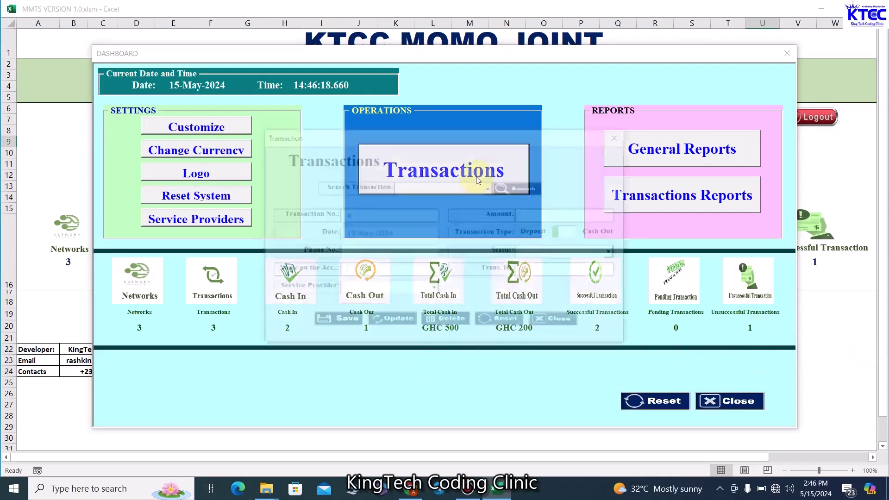
pyautogui.click(489, 187)
pyautogui.click(434, 217)
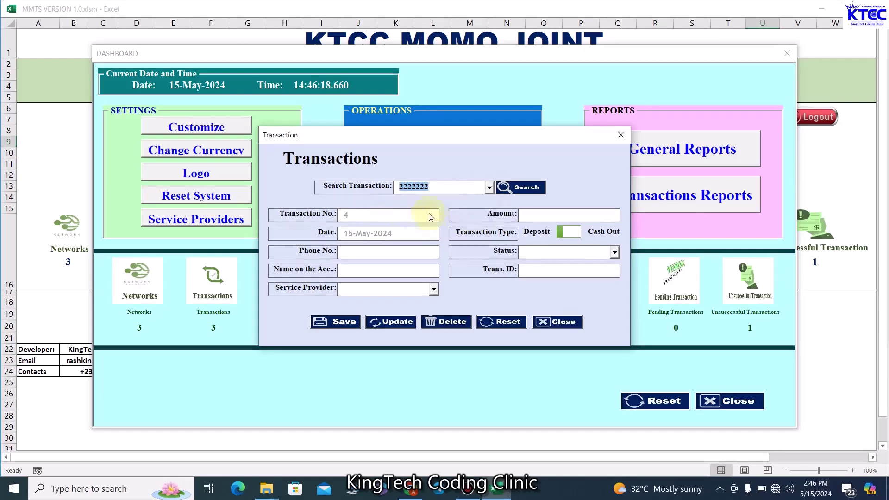
pyautogui.click(489, 187)
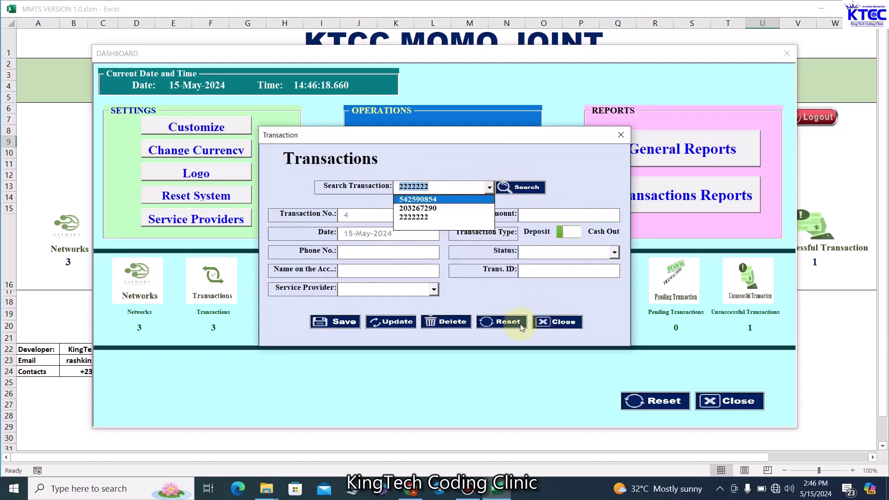
pyautogui.click(505, 321)
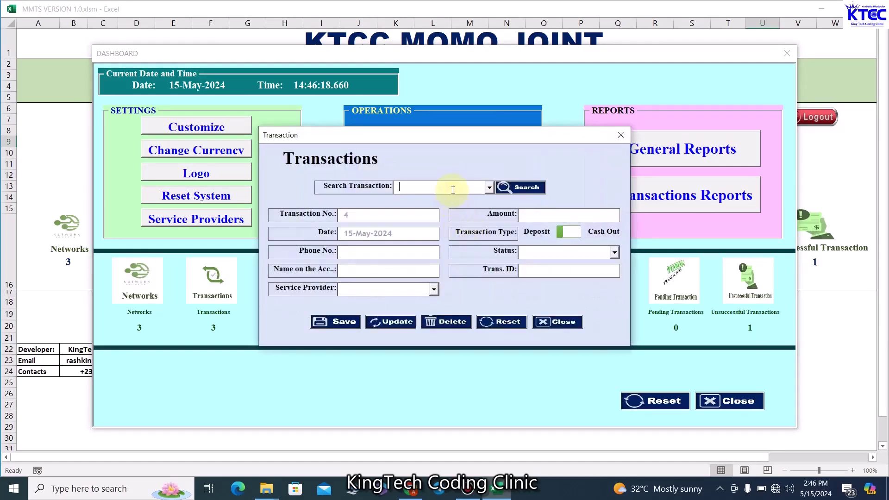
# Step: Retype the customer's phone number as the search value and retrieve the matching transaction
pyautogui.click(453, 190)
pyautogui.write('0')
pyautogui.press('BackSpace')
pyautogui.press('BackSpace')
pyautogui.write('222')
pyautogui.moveTo(449, 191); pyautogui.dragTo(386, 189)
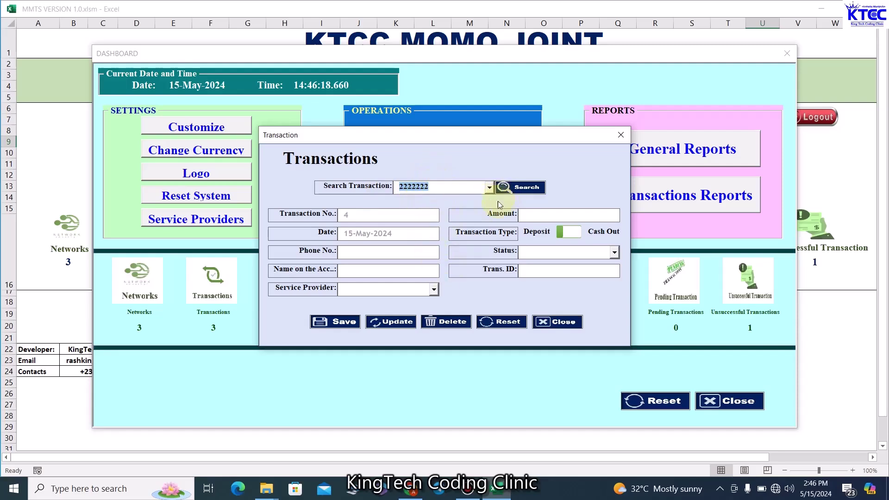
pyautogui.click(509, 189)
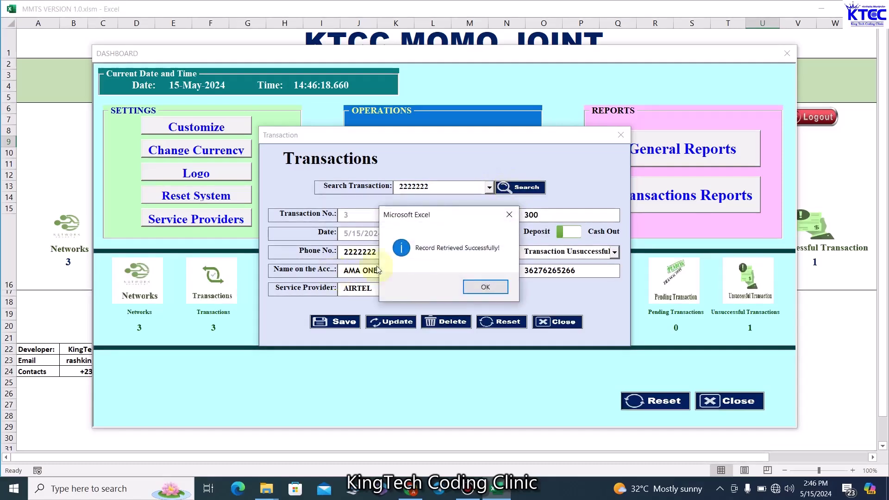
# Step: Set the 300 AIRTEL transaction to Transaction Successful, update it, and close the form
pyautogui.click(484, 287)
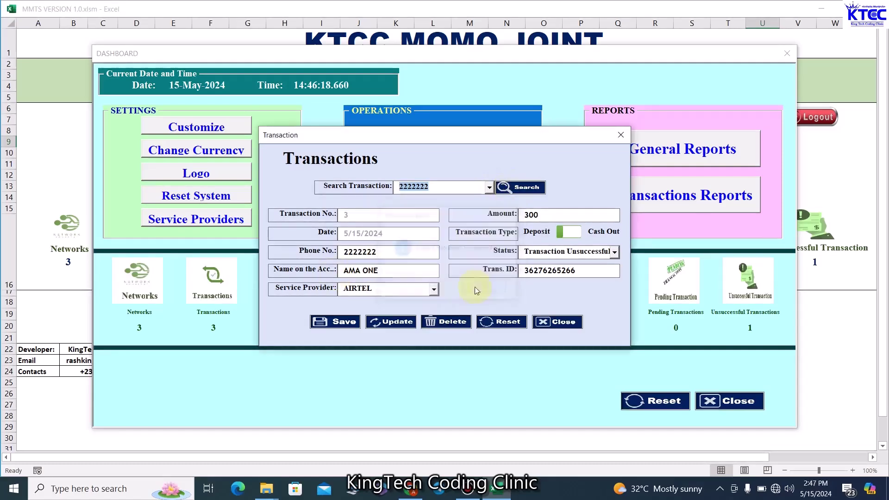
pyautogui.click(615, 253)
pyautogui.click(564, 270)
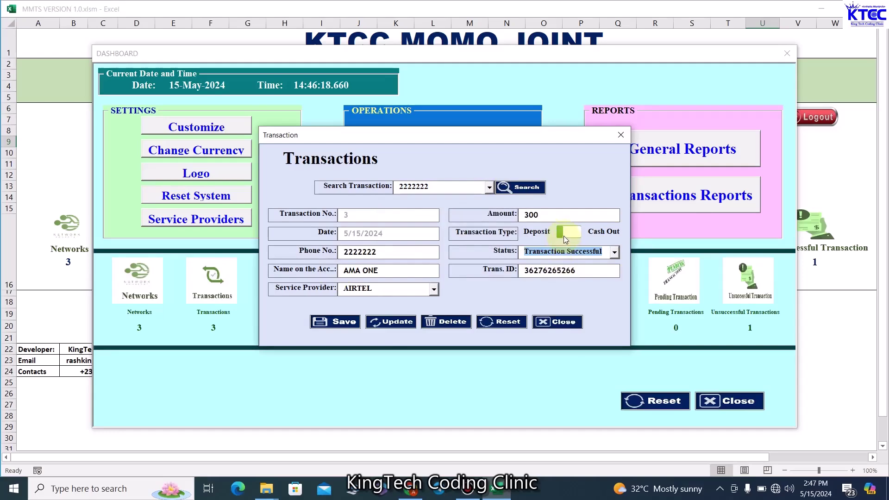
pyautogui.click(390, 322)
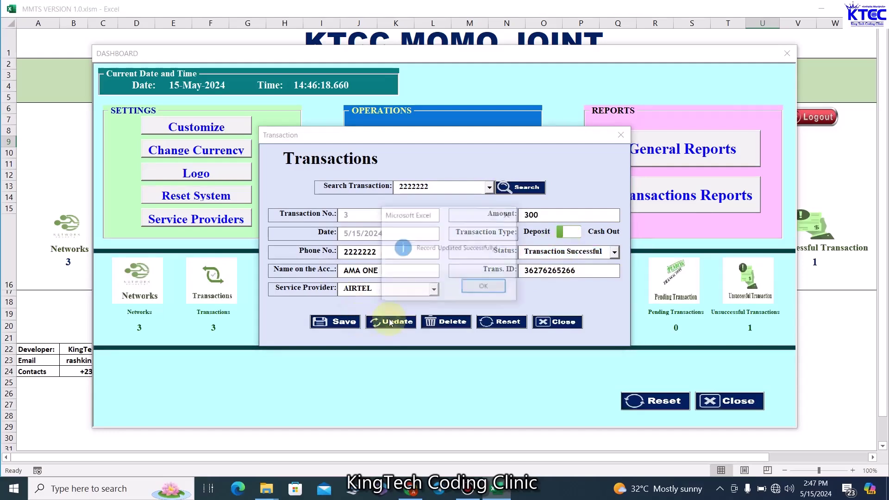
pyautogui.click(477, 288)
pyautogui.click(620, 135)
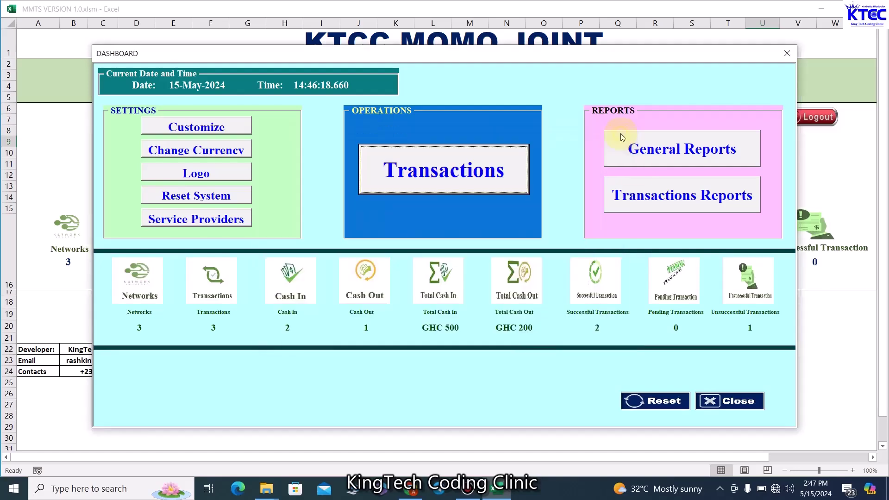
# Step: Refresh the dashboard totals, close the dashboard, and reopen it from Start From Here
pyautogui.click(661, 402)
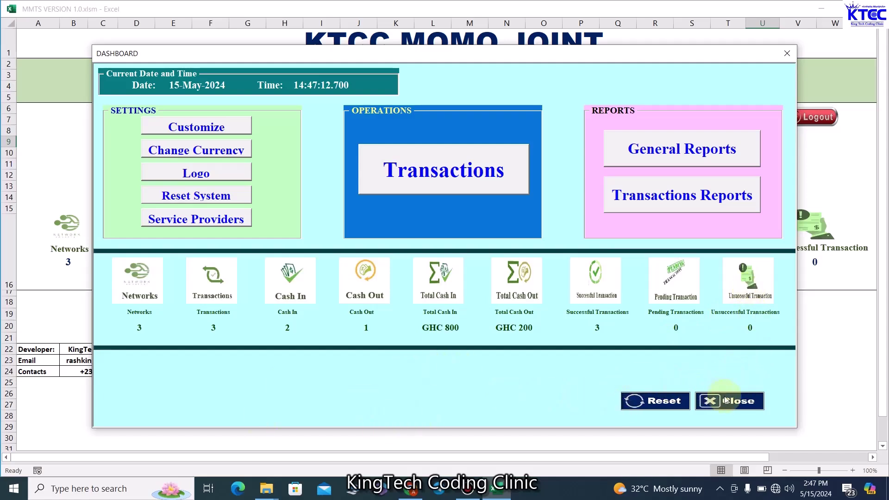
pyautogui.click(704, 397)
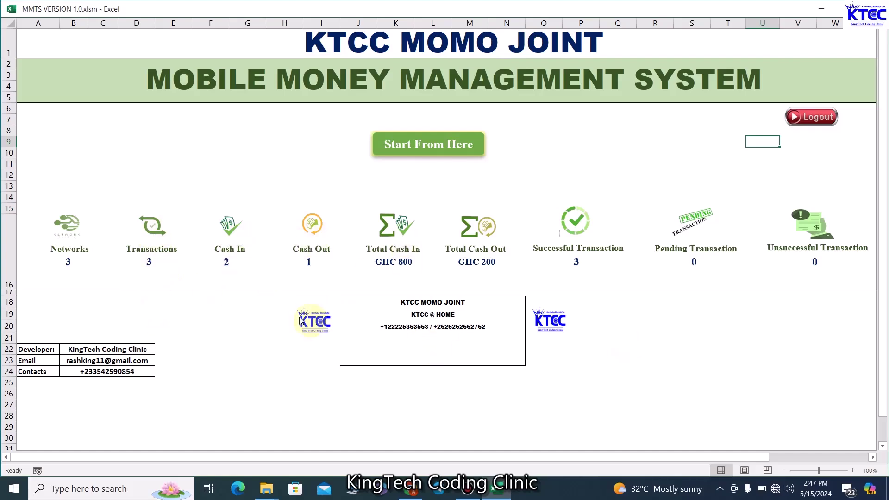
pyautogui.click(429, 143)
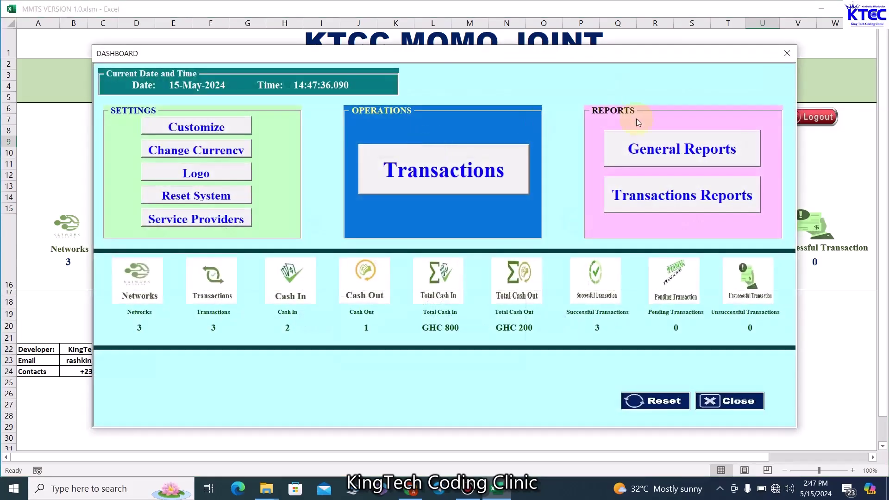
# Step: Open the Report Generation Form and set the start date to 1-Jan-2024
pyautogui.click(679, 154)
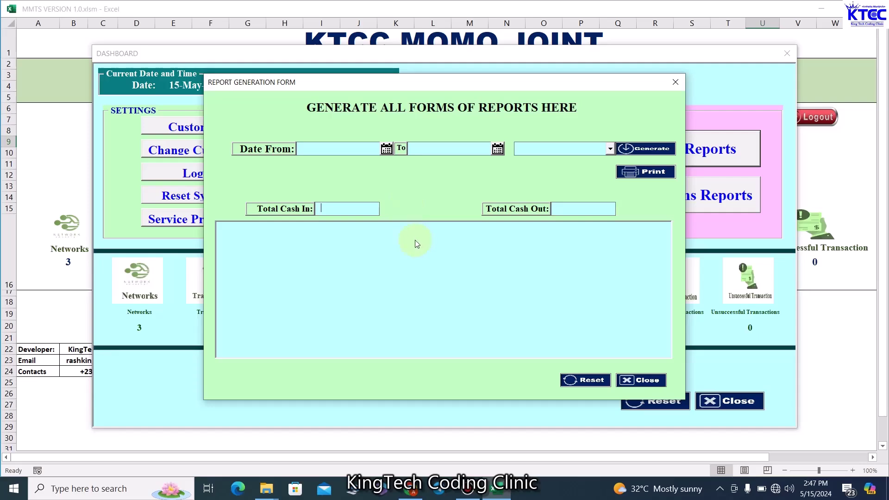
pyautogui.click(388, 154)
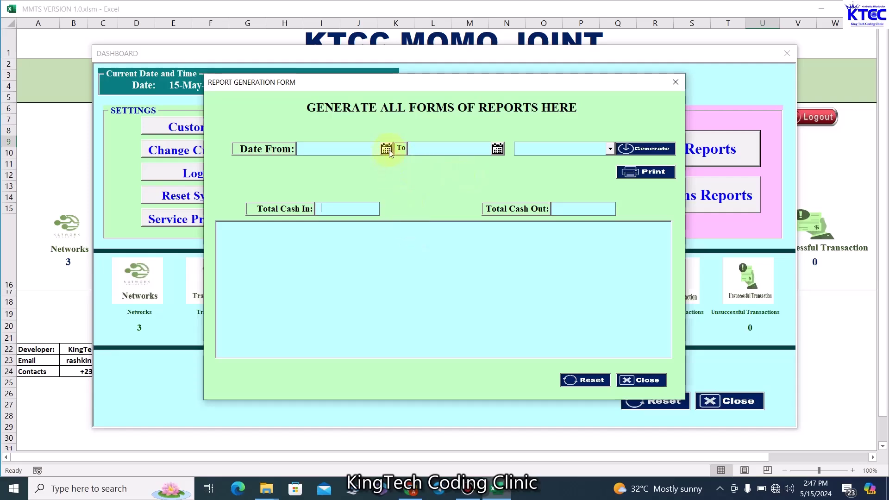
pyautogui.click(420, 153)
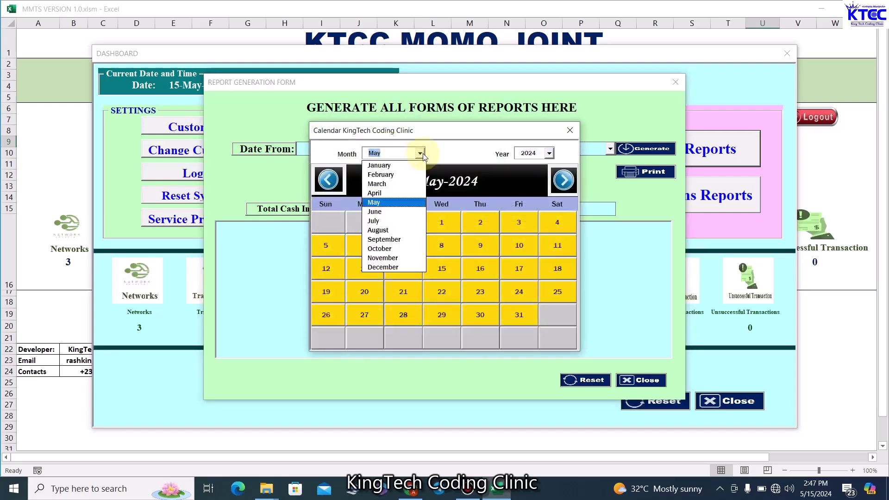
pyautogui.click(379, 166)
pyautogui.click(367, 223)
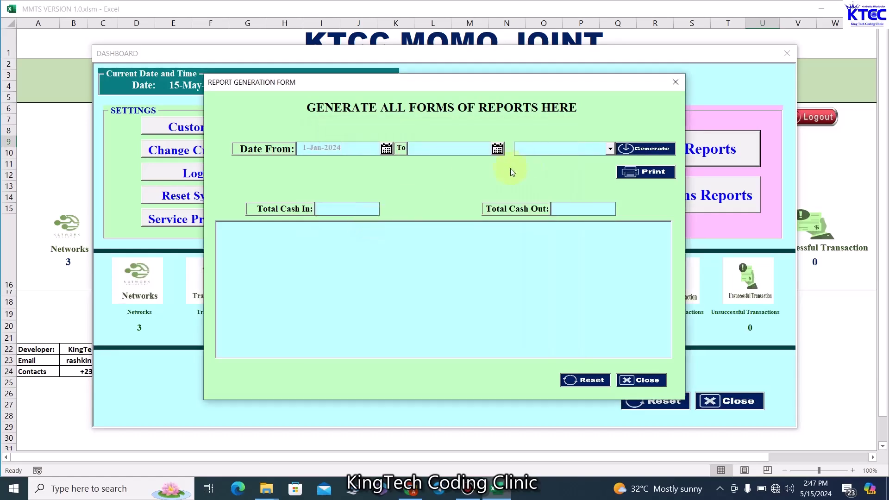
# Step: Set the end date to 17-May-2024, choose MTN as provider, and generate the report
pyautogui.click(498, 148)
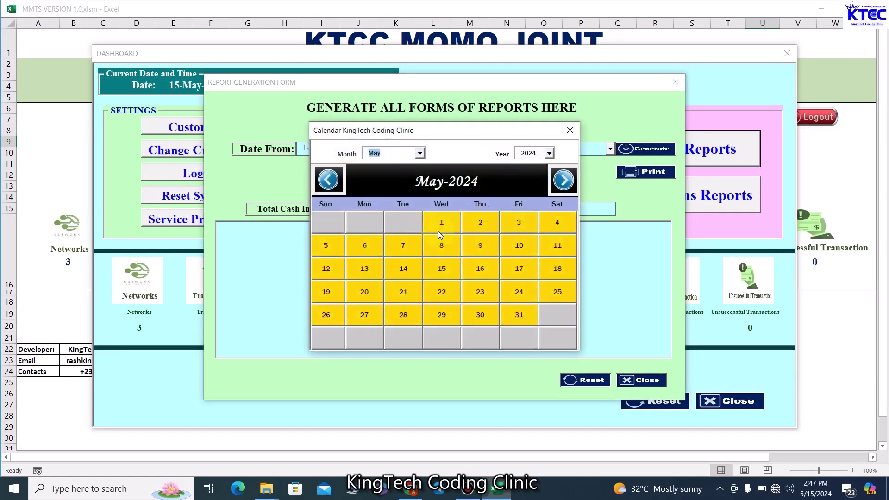
pyautogui.click(444, 224)
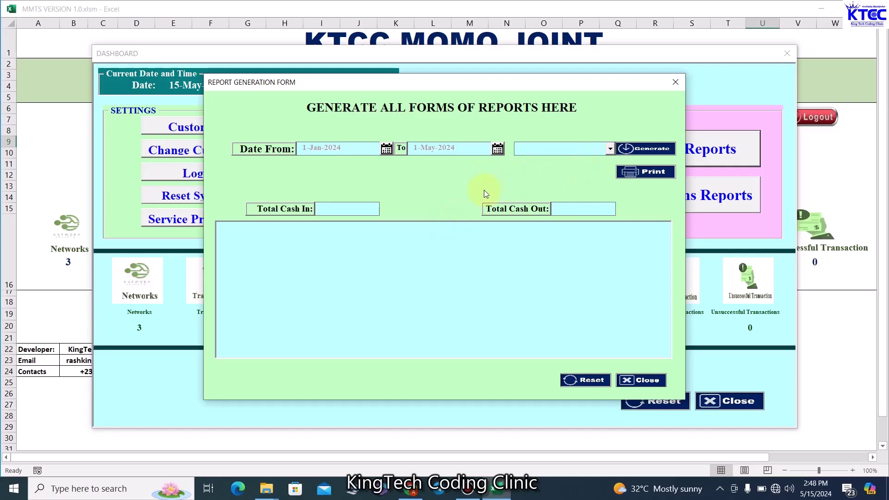
pyautogui.click(497, 148)
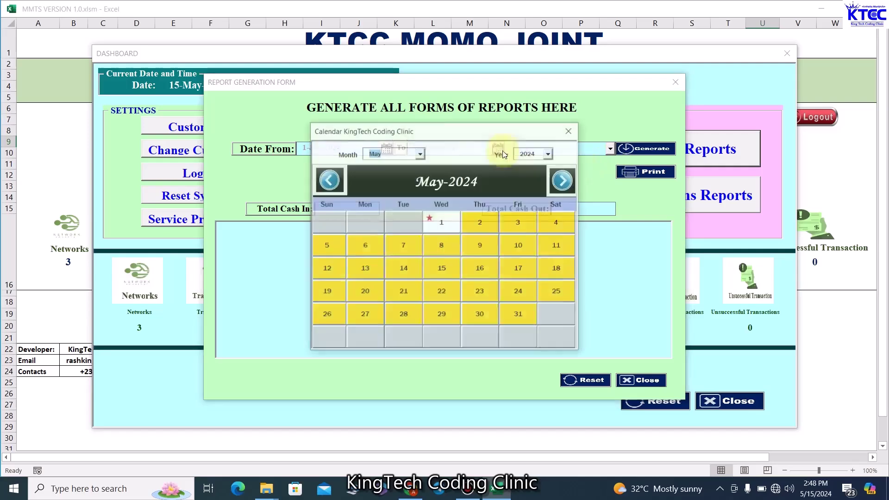
pyautogui.click(526, 269)
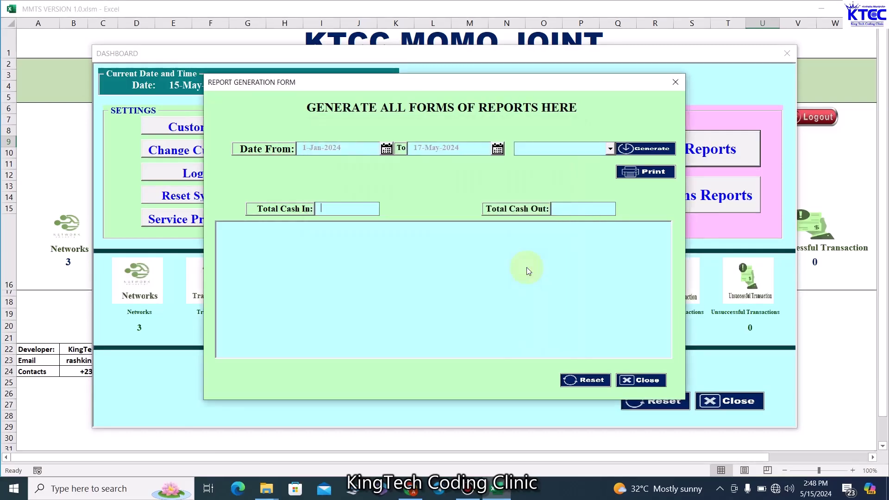
pyautogui.click(610, 148)
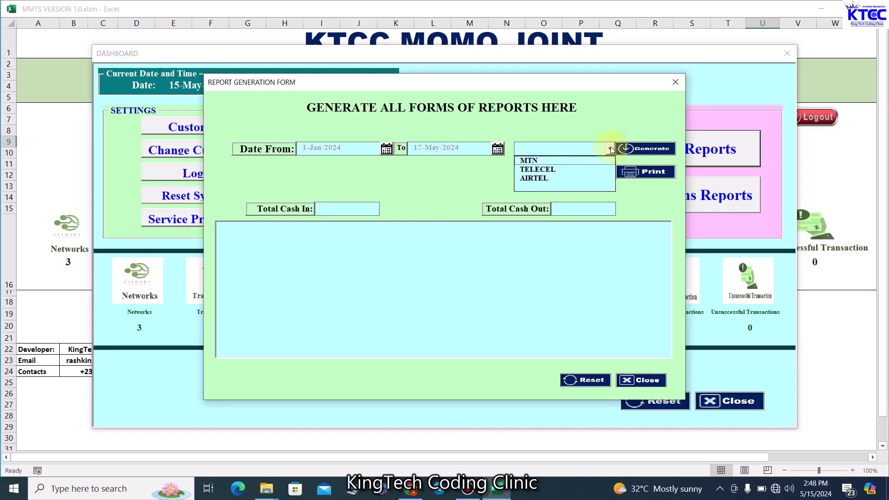
pyautogui.click(539, 162)
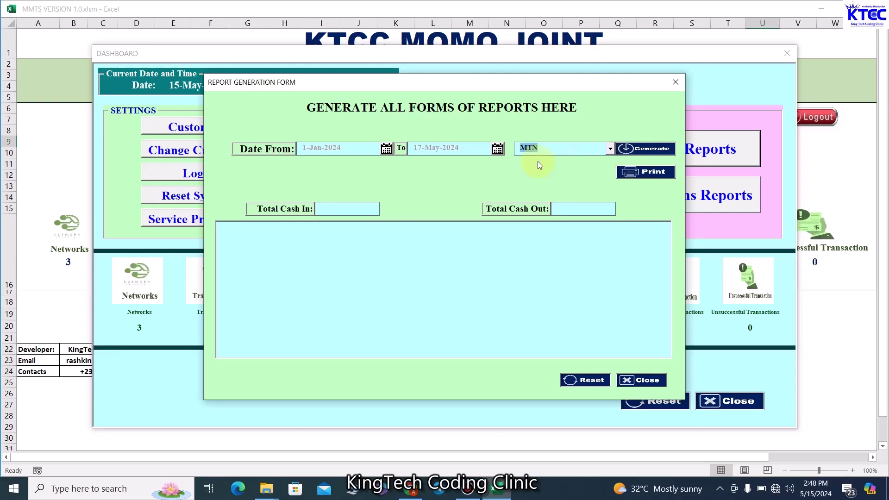
pyautogui.click(646, 148)
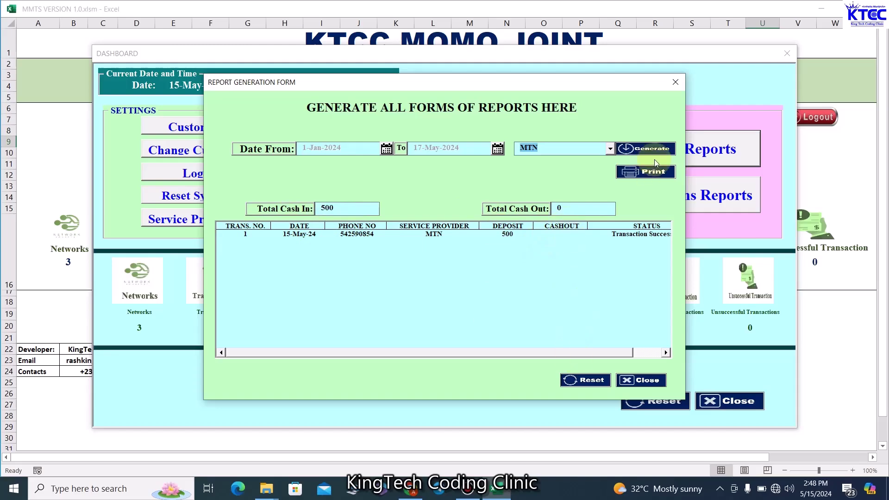
# Step: Print the MTN report to a PDF named 'MTN REPORT', then close the report and dashboard forms
pyautogui.click(652, 175)
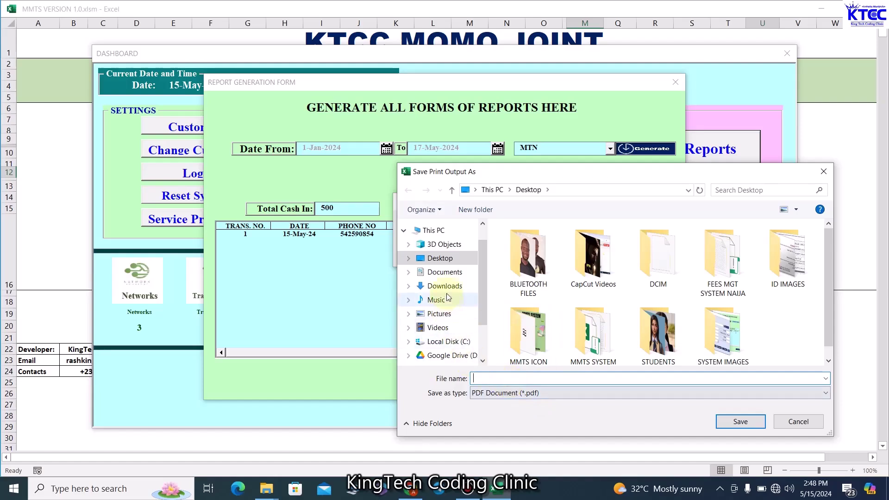
pyautogui.click(509, 376)
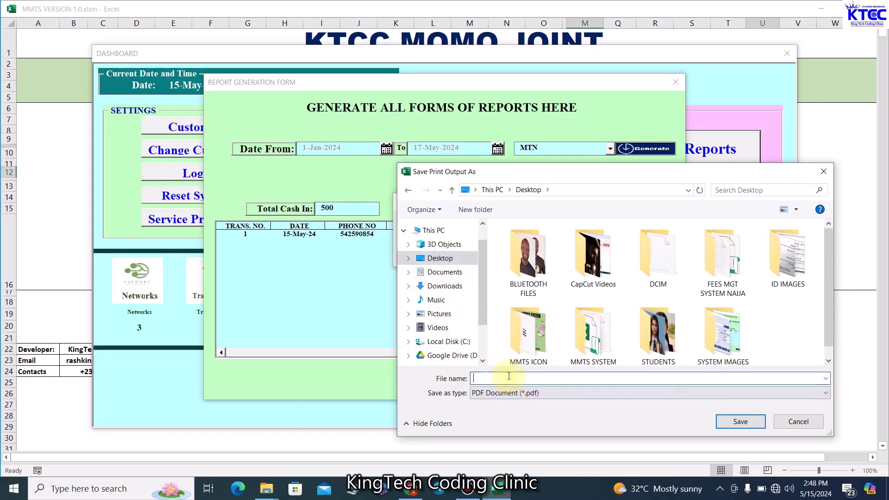
pyautogui.write('MTN REPORT')
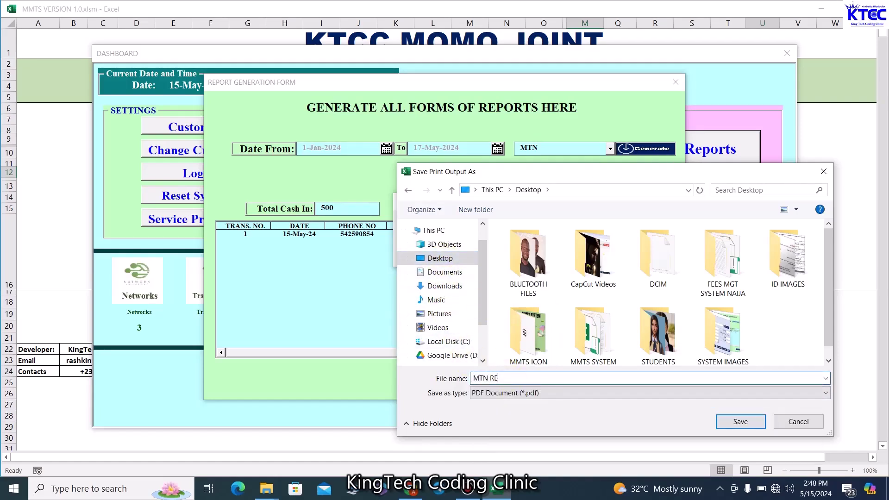
pyautogui.click(753, 422)
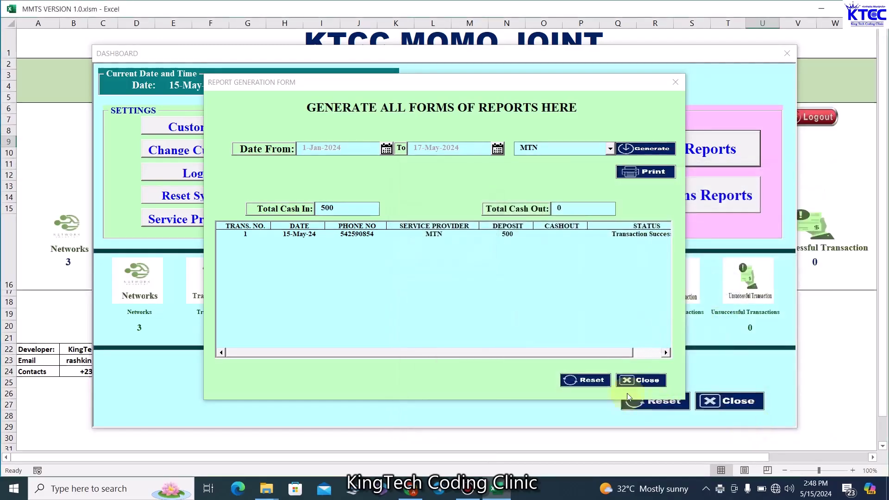
pyautogui.click(640, 380)
pyautogui.click(787, 53)
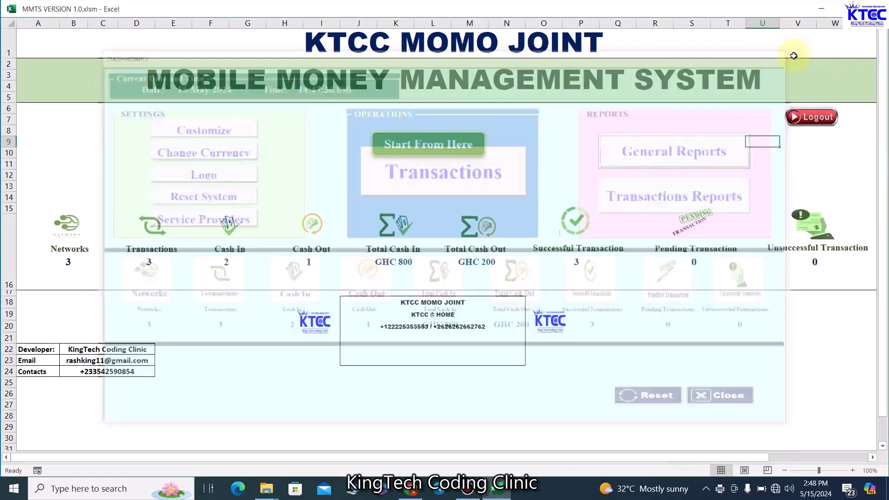
# Step: Open MTN REPORT.pdf from the desktop in Edge, dismiss the extension notice, then show the desktop
pyautogui.click(820, 8)
pyautogui.doubleClick(153, 366)
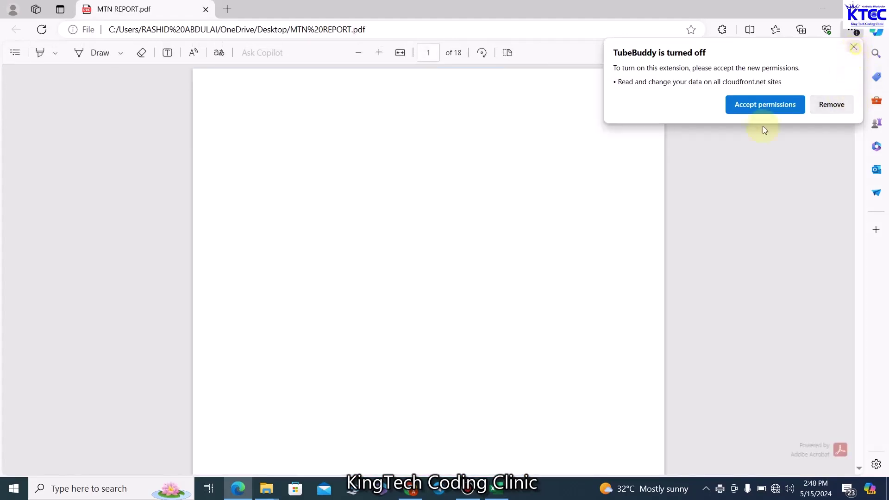
pyautogui.click(762, 125)
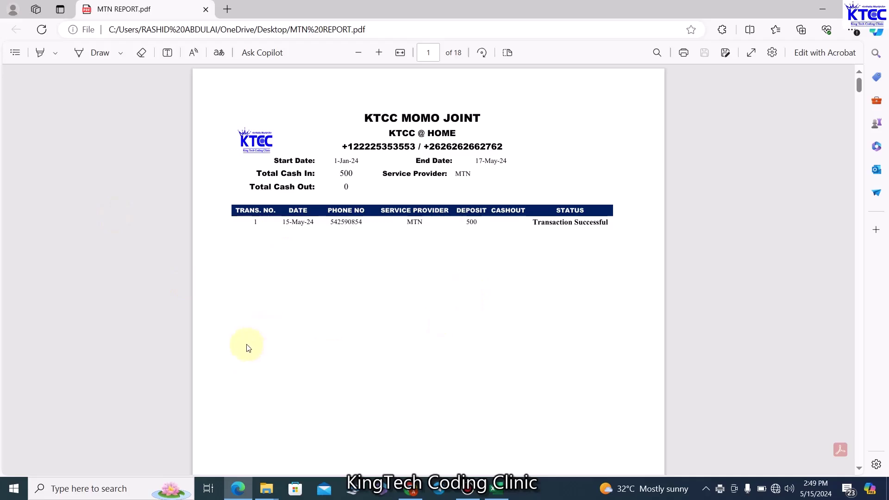
pyautogui.press('super+d')
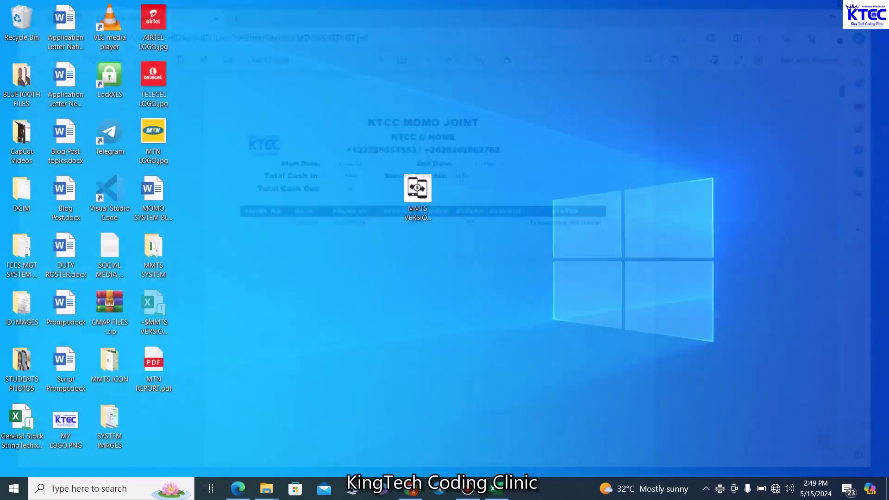
# Step: Return to the workbook dashboard and open the Transactions Status reports form
pyautogui.click(497, 488)
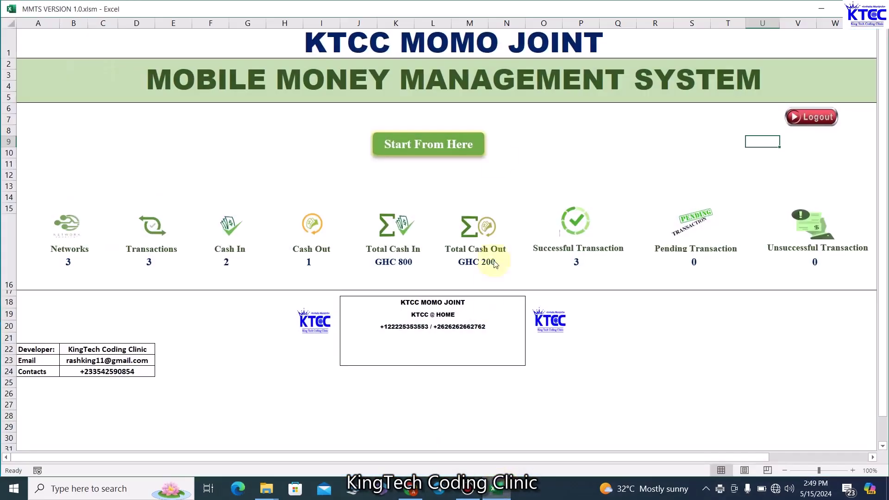
pyautogui.click(431, 144)
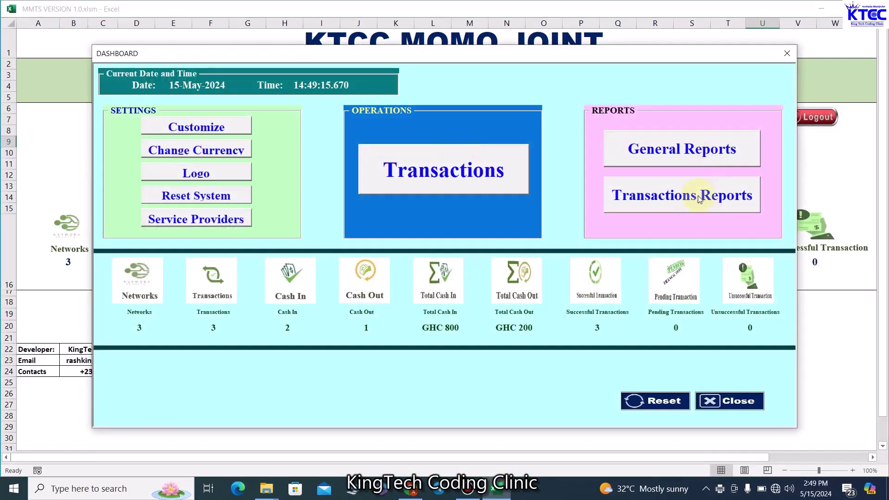
pyautogui.click(690, 147)
pyautogui.click(675, 83)
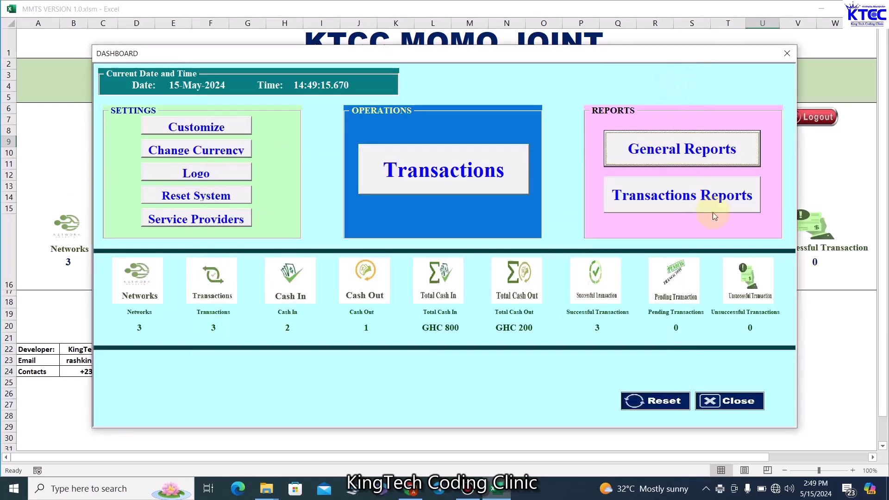
pyautogui.click(704, 206)
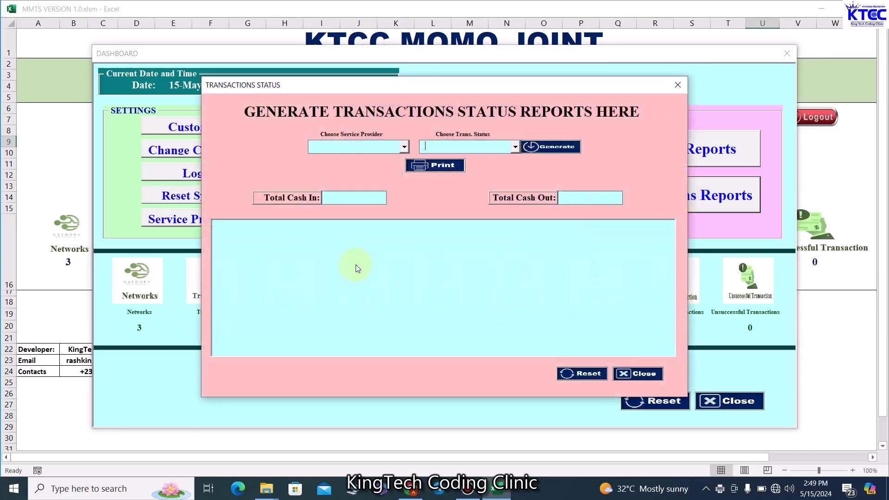
# Step: Generate the MTN report for Transaction Pending status
pyautogui.click(405, 146)
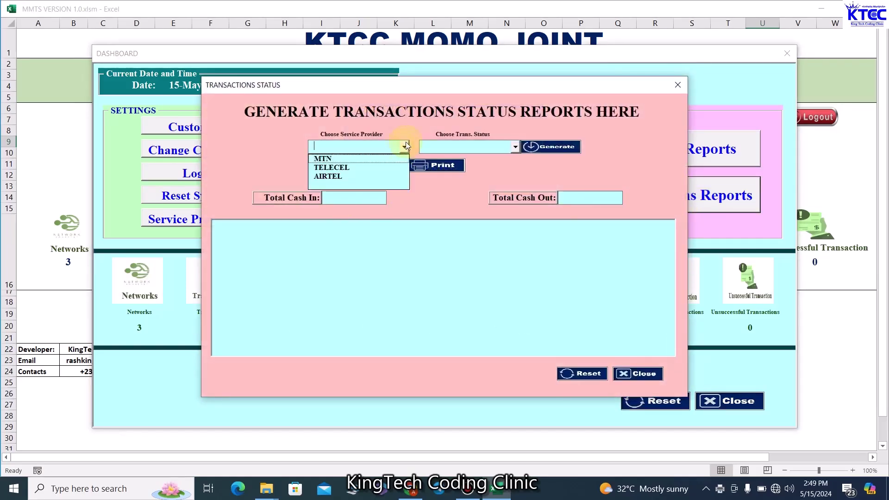
pyautogui.click(342, 158)
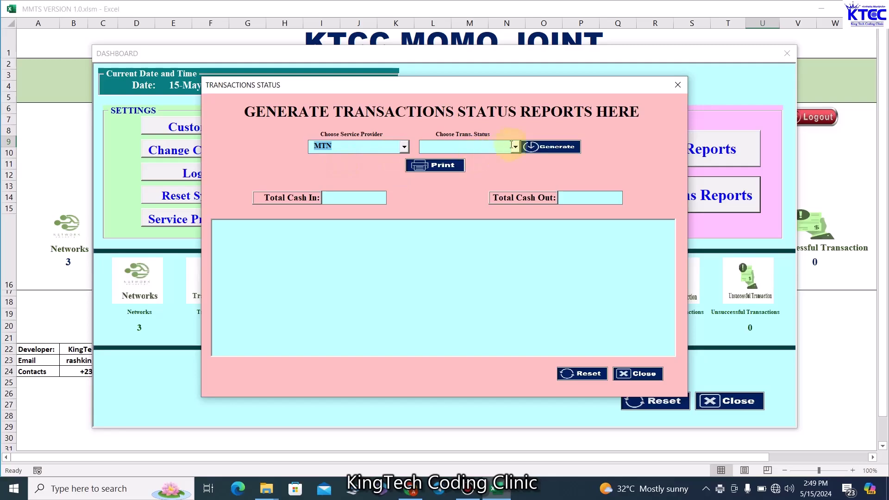
pyautogui.click(514, 146)
pyautogui.click(480, 167)
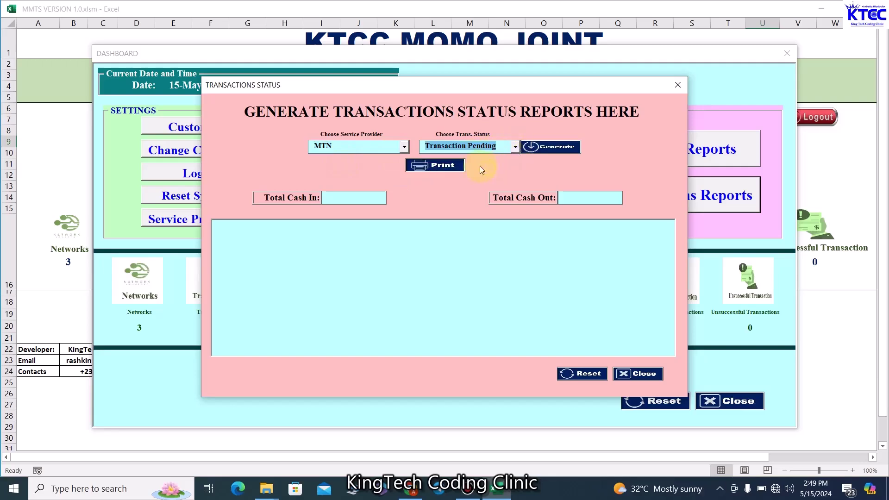
pyautogui.click(552, 147)
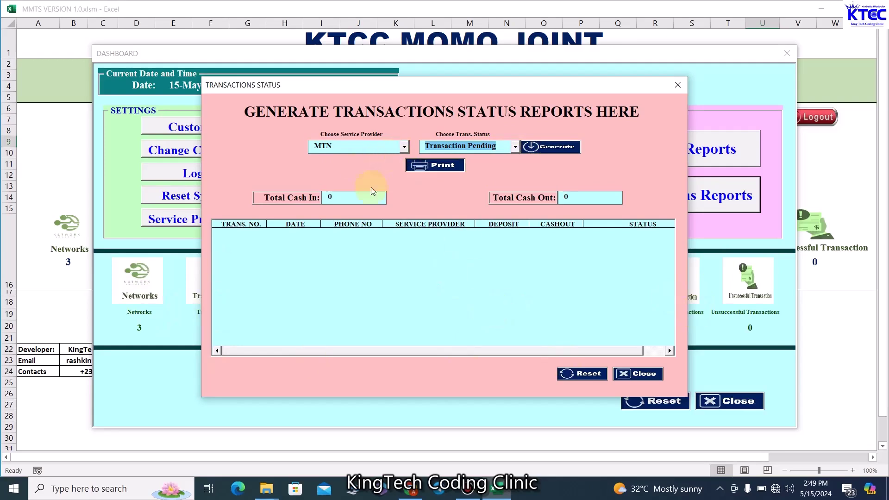
# Step: Generate the MTN Transaction Successful and Transaction Unsuccessful reports, then close the status form
pyautogui.click(514, 147)
pyautogui.click(487, 156)
pyautogui.click(551, 148)
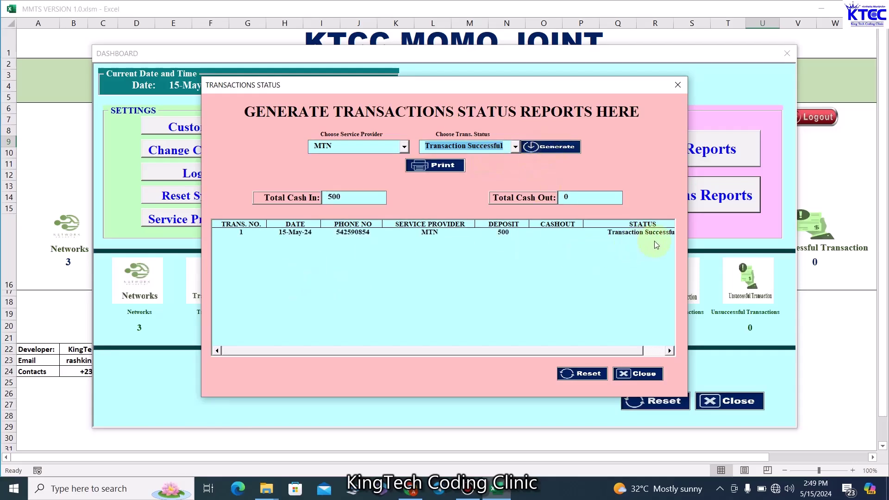
pyautogui.click(514, 147)
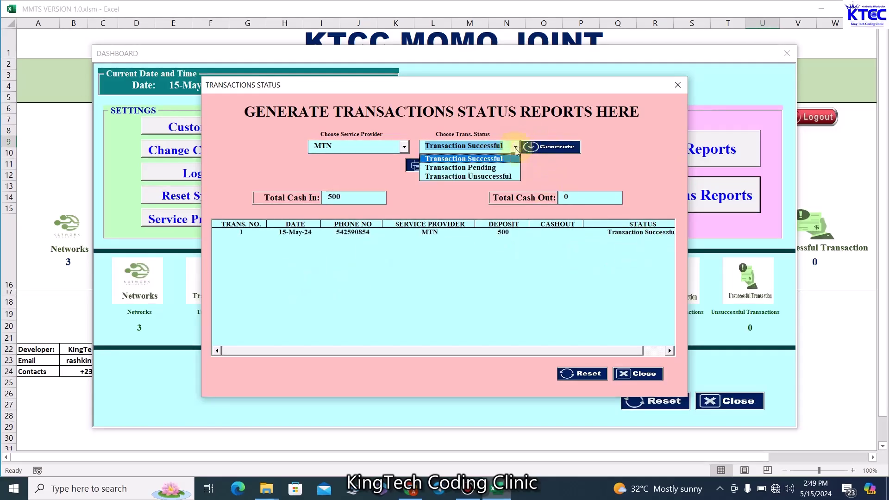
pyautogui.click(470, 177)
pyautogui.click(551, 147)
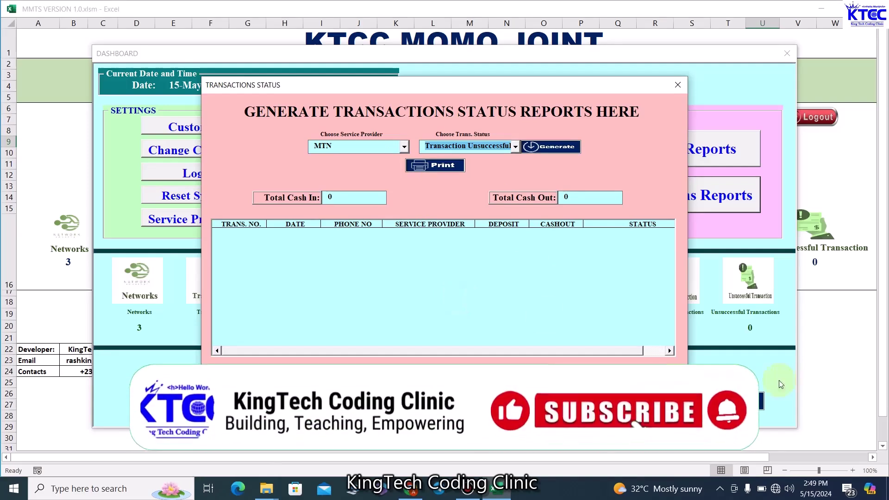
pyautogui.click(637, 373)
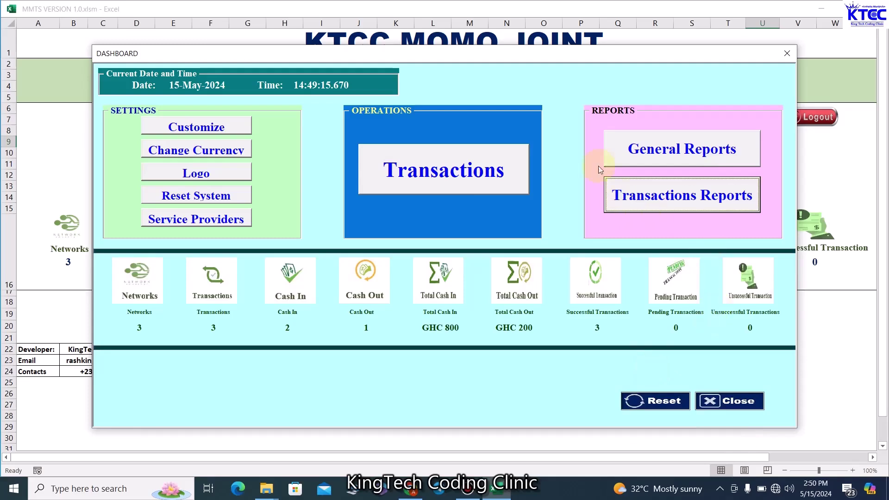
pyautogui.click(448, 171)
# Step: Enter the customer's phone number and account name, choose TELECEL, and set amount 500
pyautogui.click(382, 256)
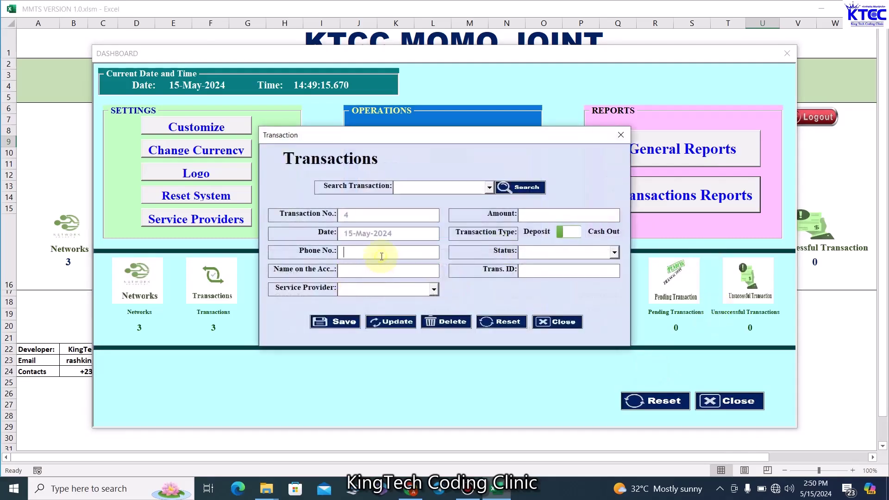
pyautogui.write('33333')
pyautogui.click(358, 272)
pyautogui.write('WAYO')
pyautogui.click(434, 289)
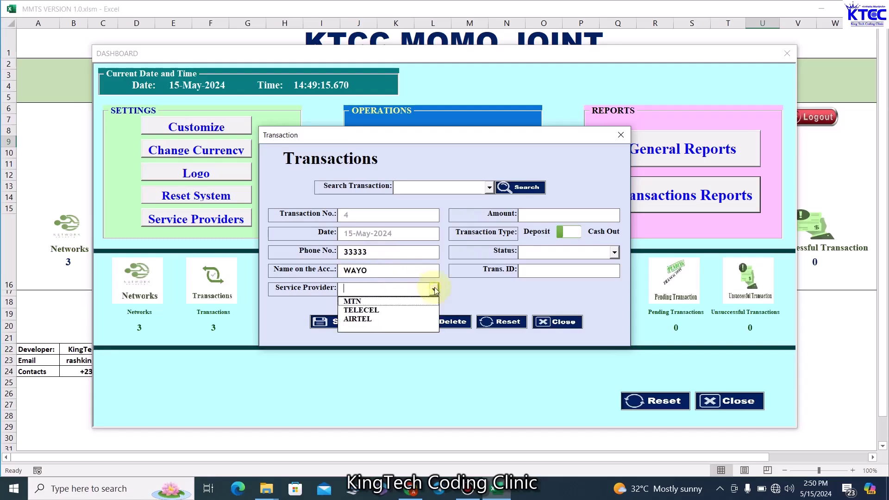
pyautogui.click(371, 307)
pyautogui.click(539, 215)
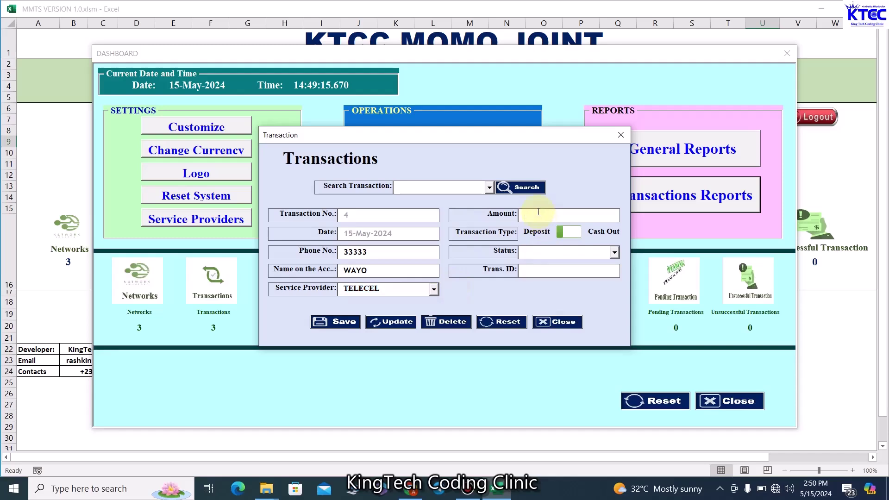
pyautogui.write('500')
# Step: Mark it Transaction Pending, enter the transaction ID, save it, and check the saved-transactions list
pyautogui.click(615, 254)
pyautogui.click(567, 269)
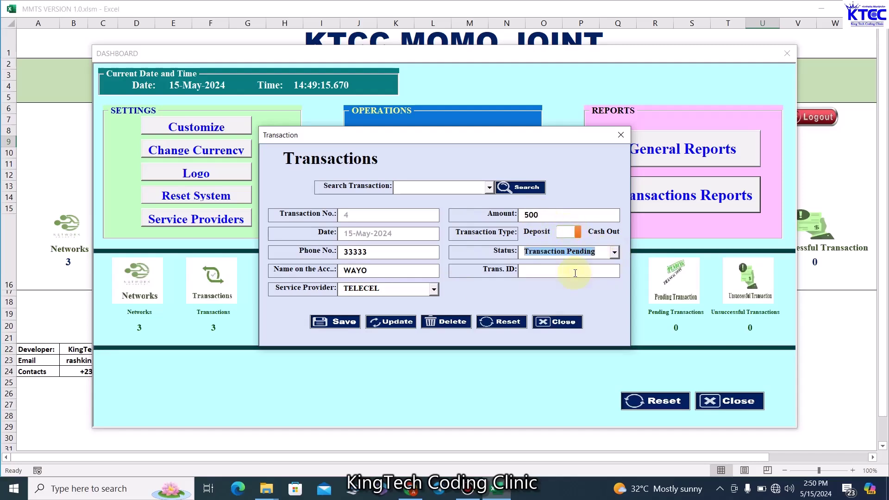
pyautogui.click(567, 271)
pyautogui.write('3536627272')
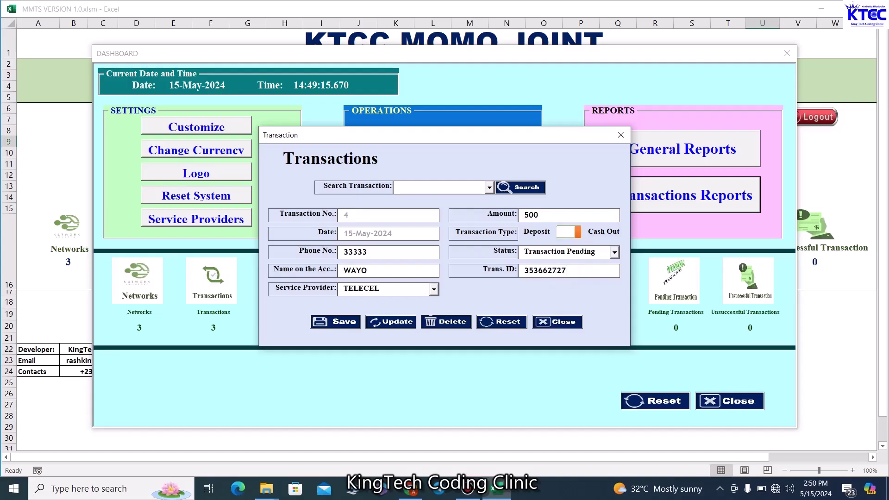
pyautogui.click(340, 321)
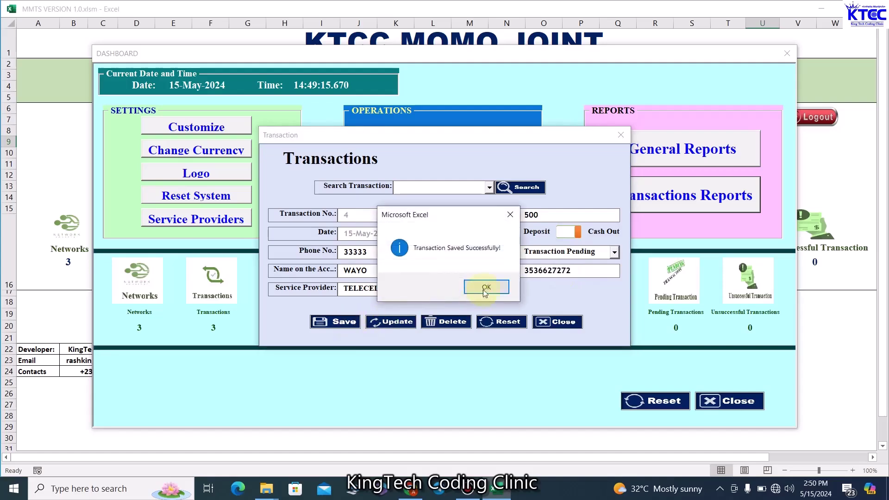
pyautogui.click(485, 288)
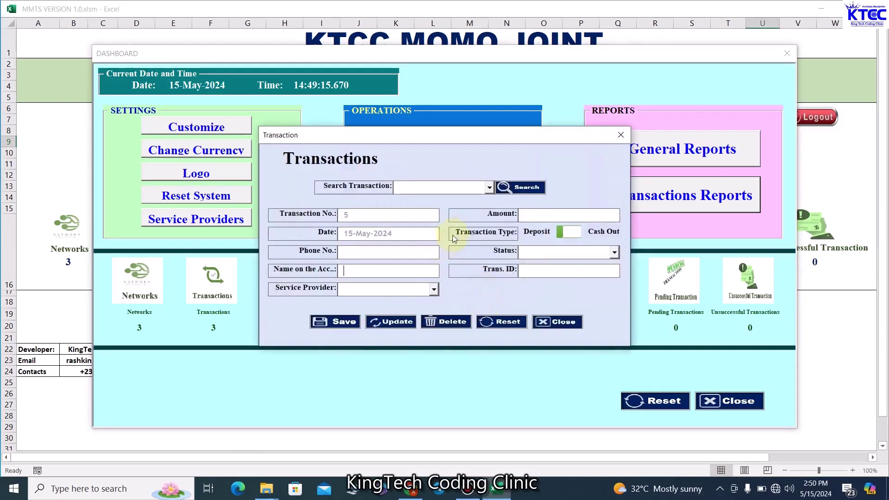
pyautogui.click(488, 187)
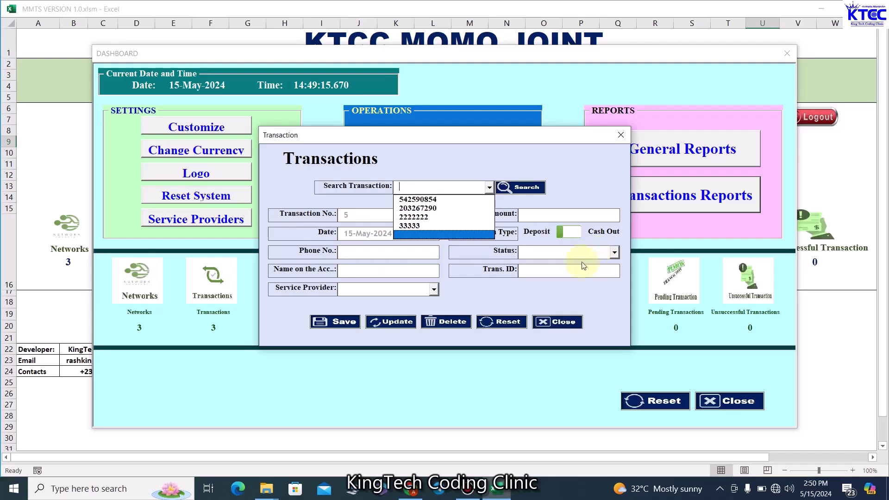
pyautogui.click(565, 193)
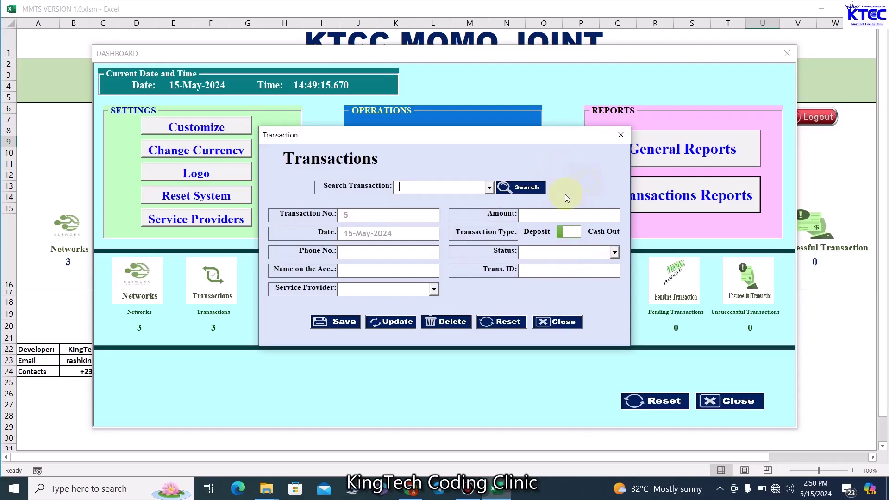
# Step: Close the entry form and generate the TELECEL Transaction Successful report
pyautogui.click(620, 135)
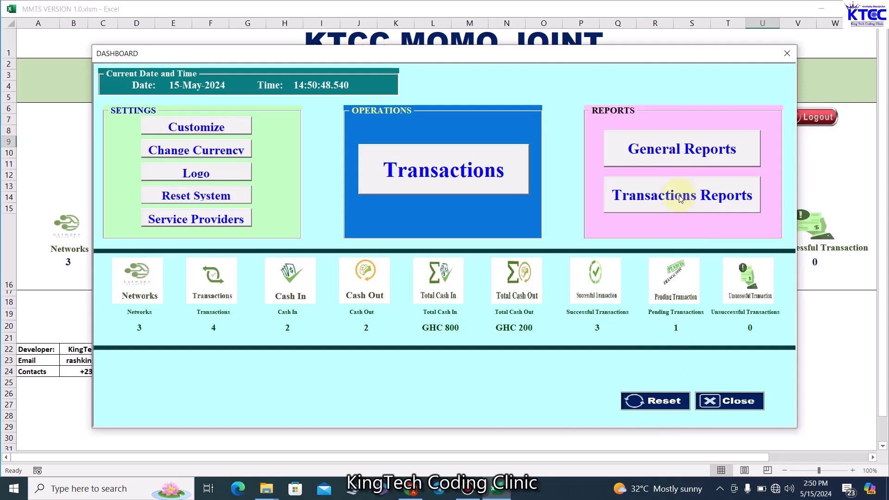
pyautogui.click(680, 198)
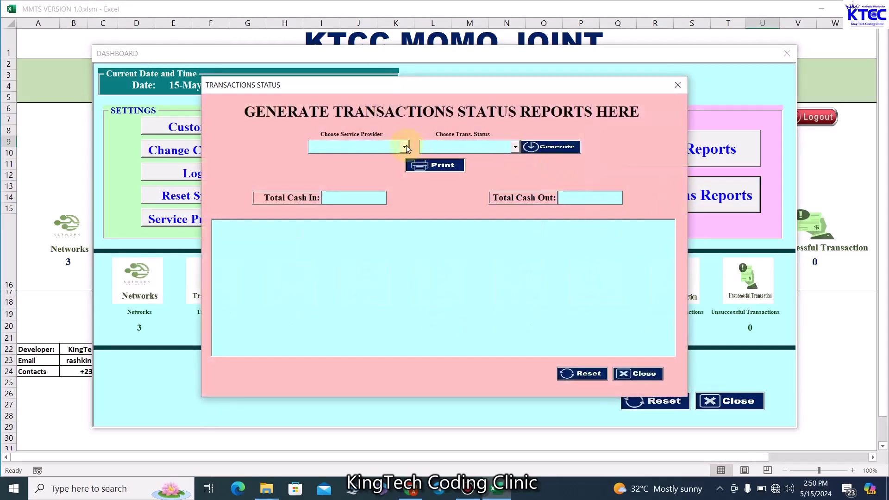
pyautogui.click(405, 147)
pyautogui.click(347, 166)
pyautogui.click(515, 147)
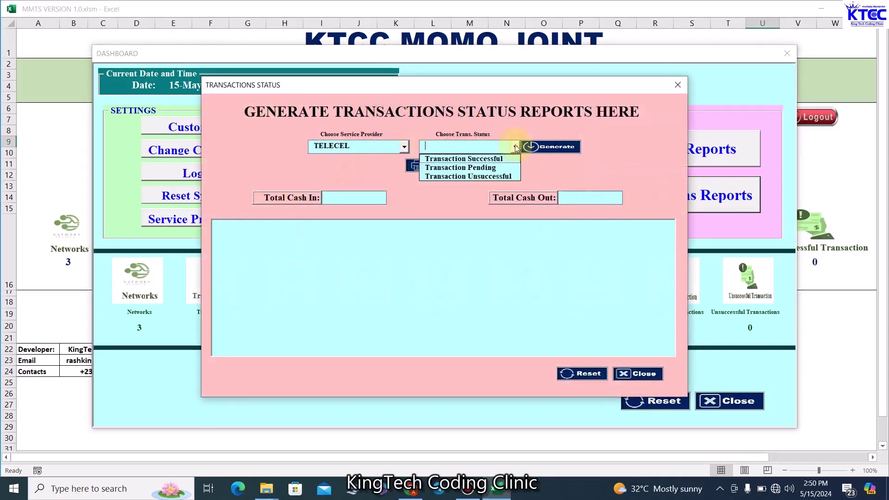
pyautogui.click(493, 160)
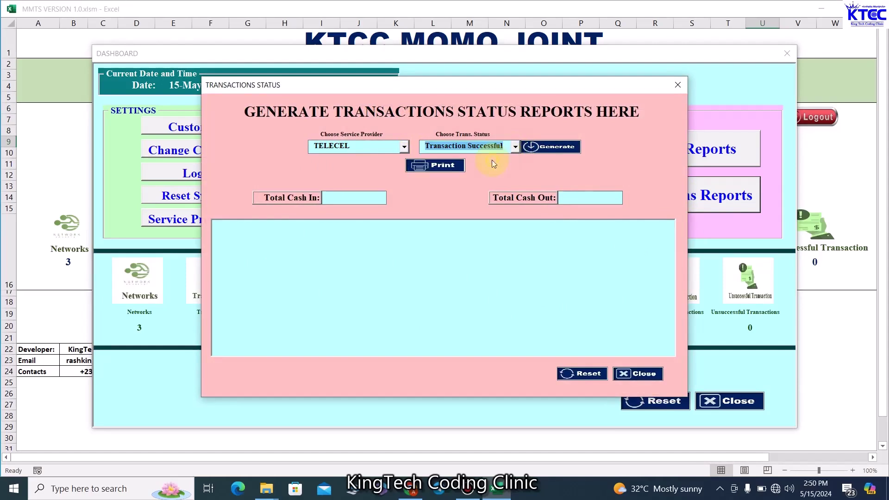
pyautogui.click(571, 148)
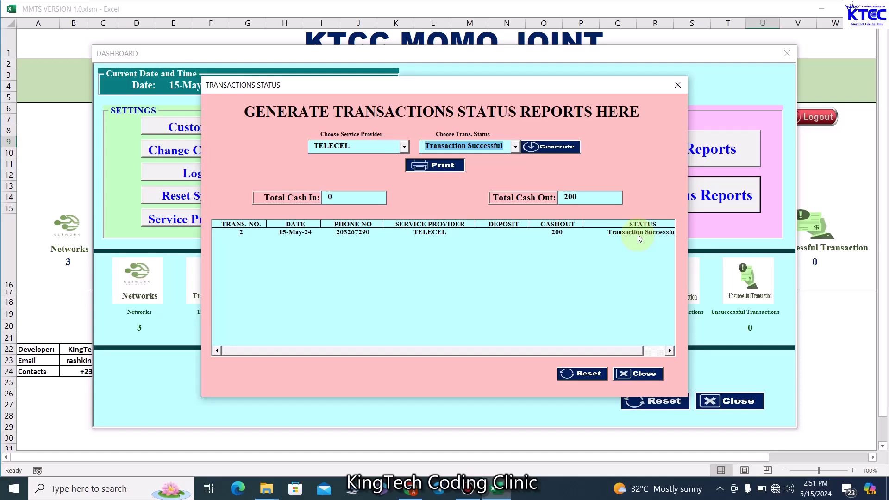
# Step: Generate the TELECEL Transaction Pending and Transaction Unsuccessful reports, then close the reports window
pyautogui.click(514, 148)
pyautogui.click(491, 168)
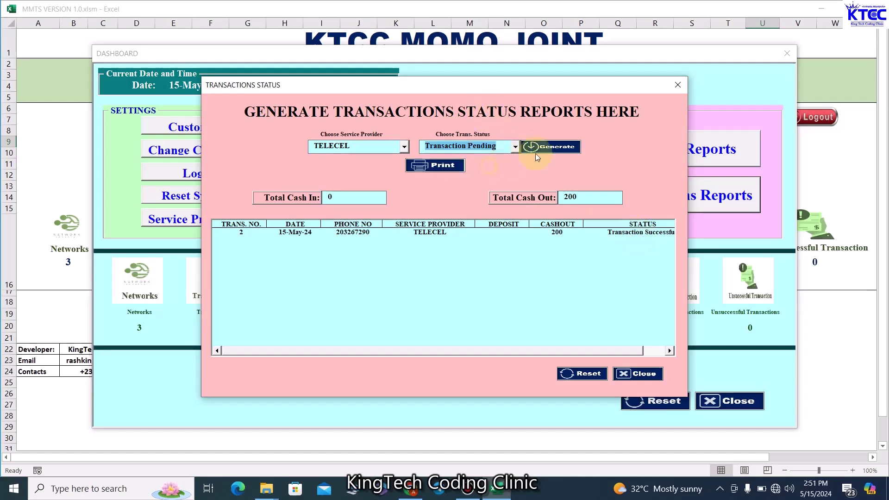
pyautogui.click(551, 147)
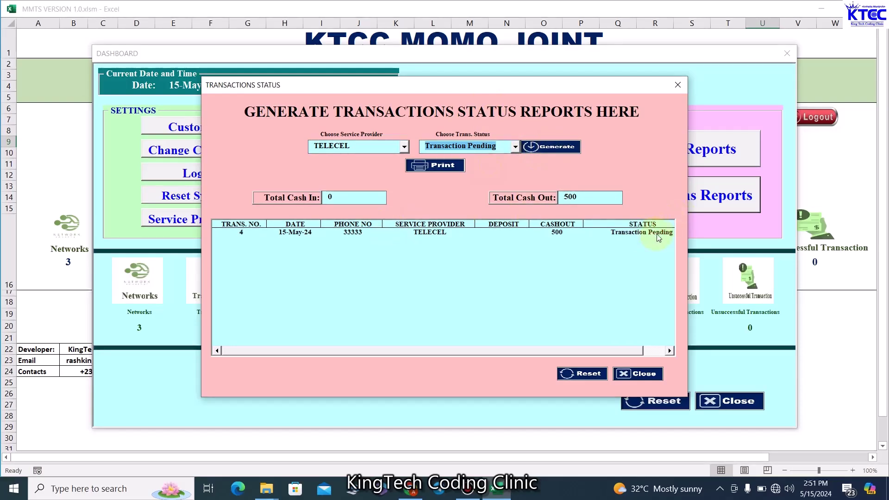
pyautogui.click(515, 147)
pyautogui.click(470, 174)
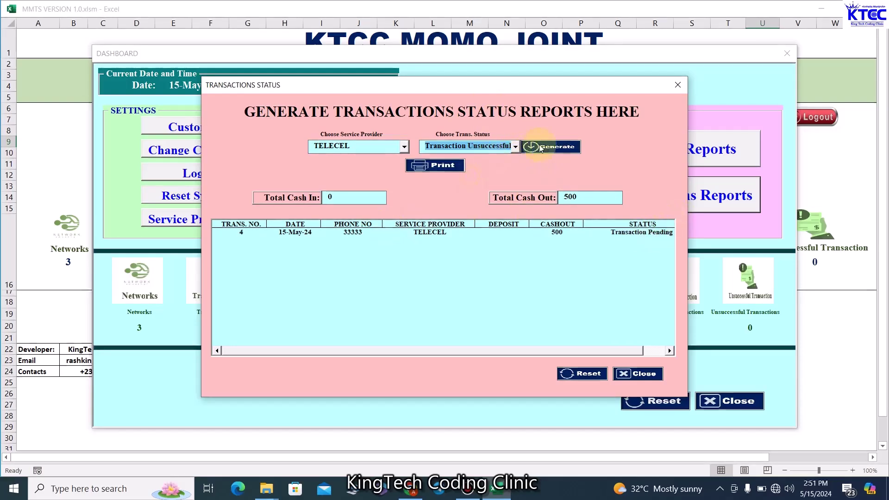
pyautogui.click(548, 147)
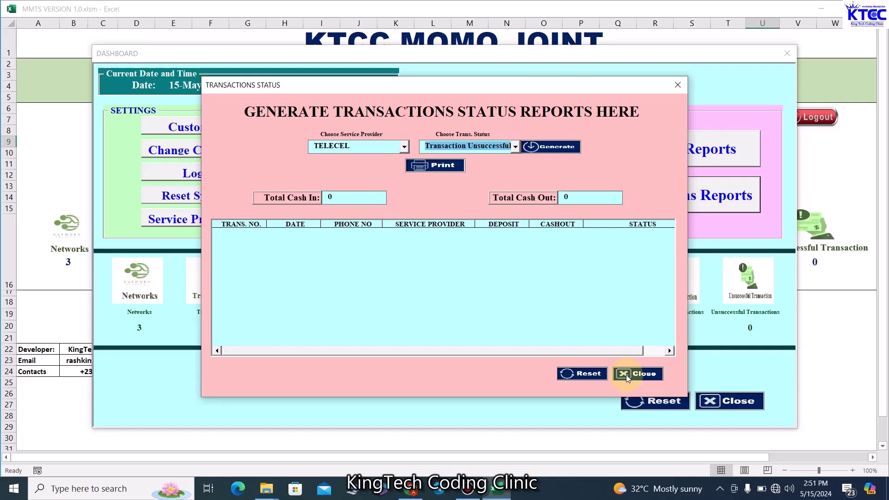
pyautogui.click(626, 374)
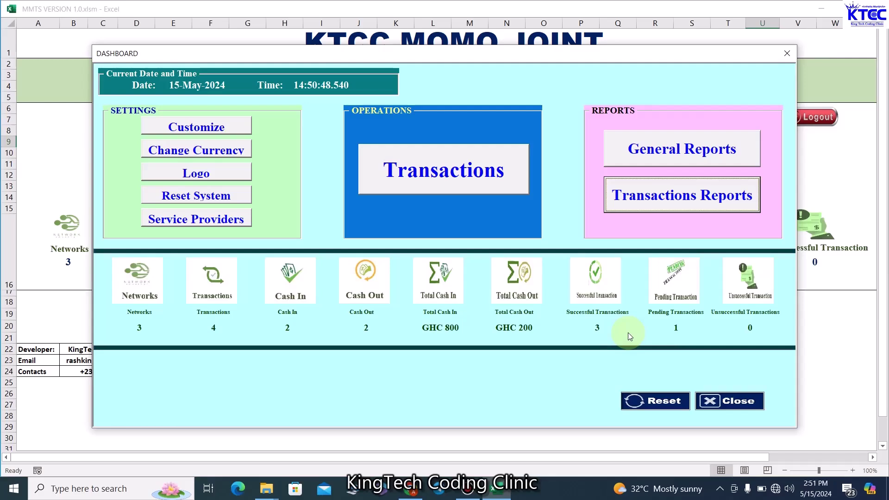
# Step: Close the dashboard and log out of the system, confirming the logout
pyautogui.click(786, 56)
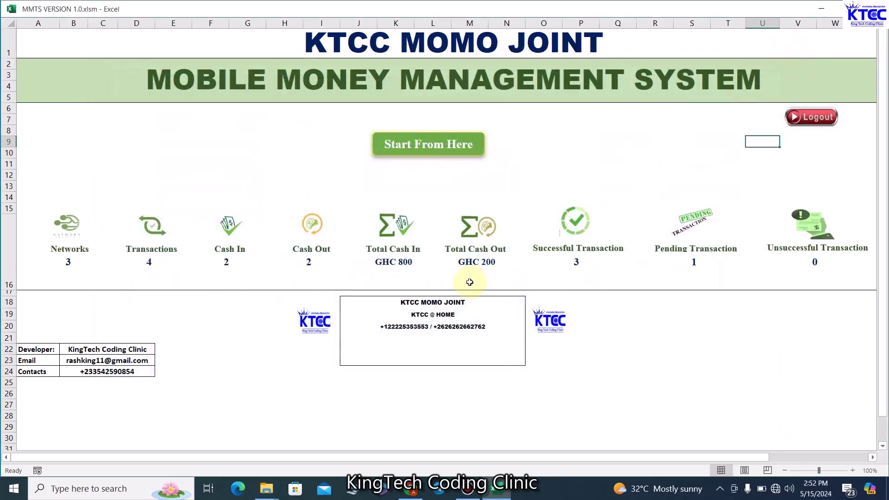
pyautogui.click(830, 116)
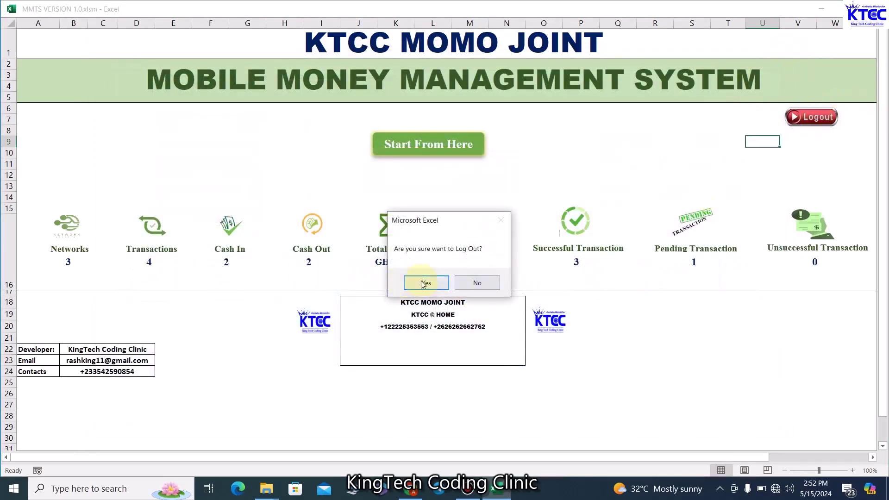
pyautogui.click(429, 281)
pyautogui.click(473, 287)
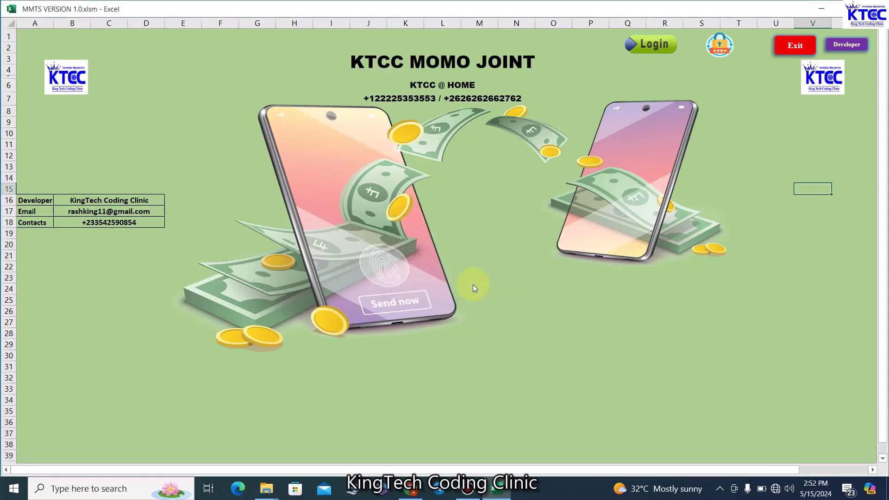
# Step: Log back in as admin with the account password, then log out again
pyautogui.click(646, 44)
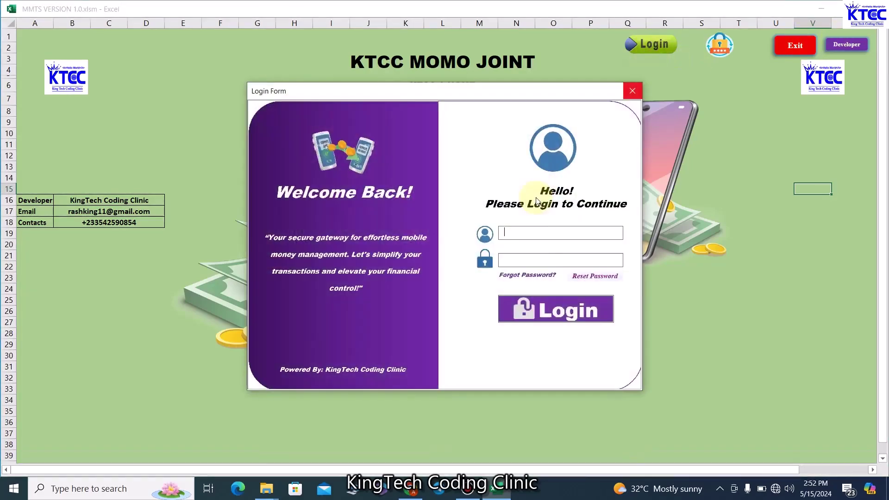
pyautogui.write('A')
pyautogui.press('BackSpace')
pyautogui.write('admin')
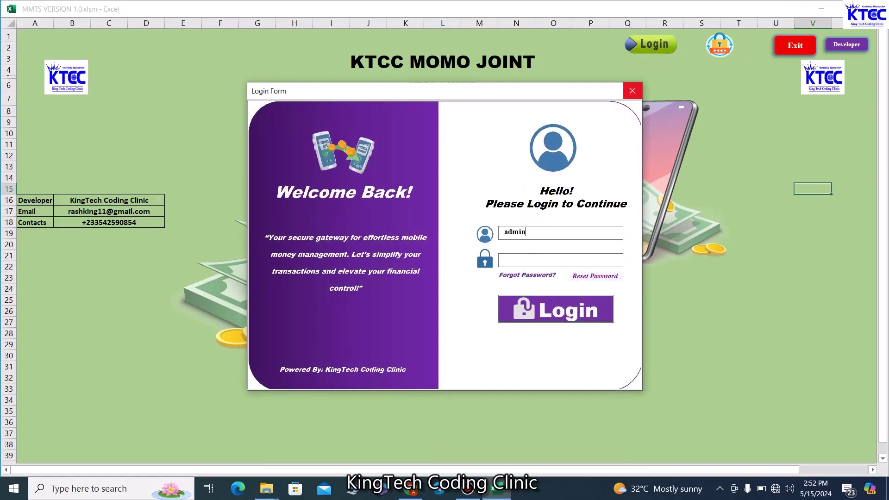
pyautogui.click(532, 258)
pyautogui.write('****')
pyautogui.click(556, 304)
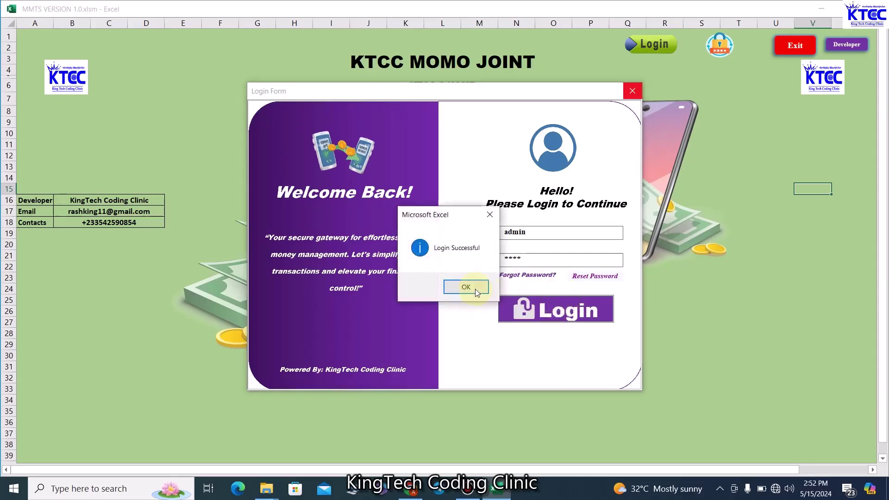
pyautogui.click(466, 287)
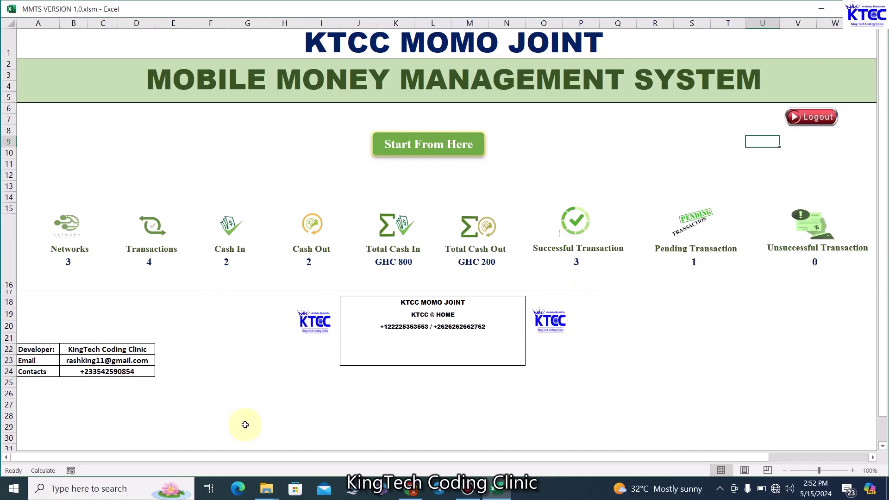
pyautogui.click(810, 116)
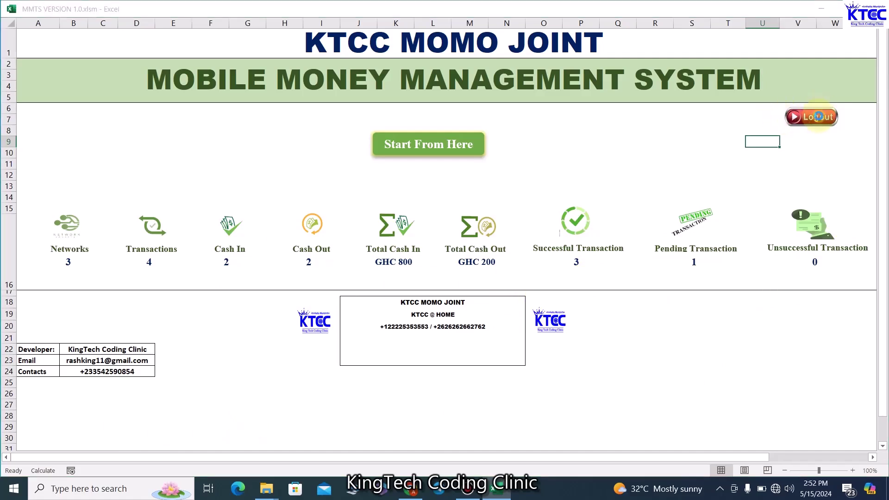
pyautogui.click(441, 285)
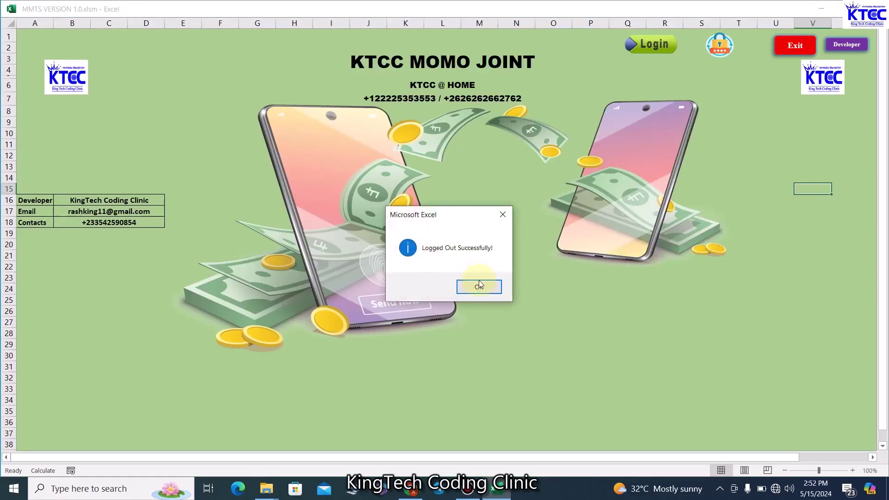